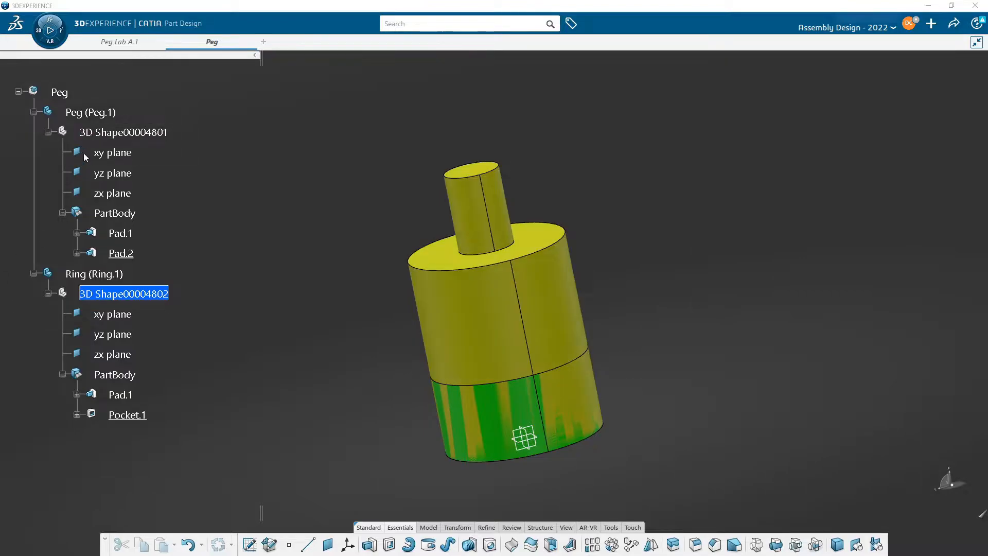
- Activate the top-level Peg product in the tree for assembly work and turn the model to show its underside
{"action": "double_click", "coordinate": [59, 92]}
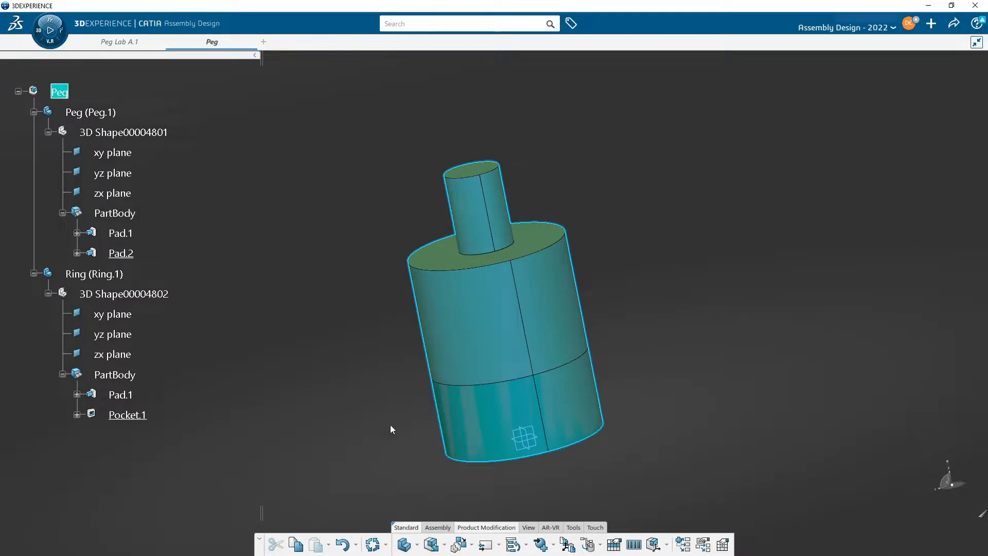
{"action": "left_click", "coordinate": [718, 261]}
{"action": "middle_click_drag", "start_coordinate": [648, 388], "coordinate": [647, 362]}
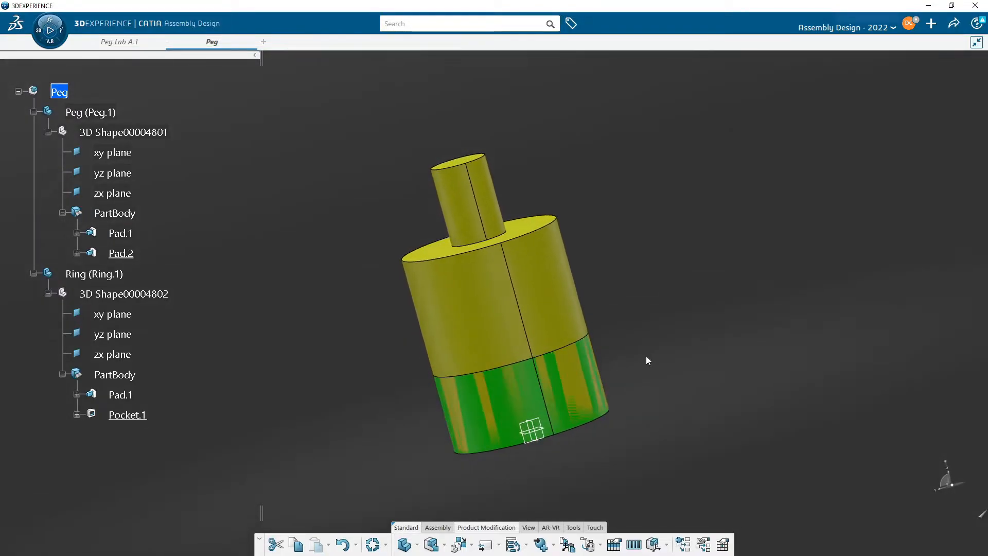
{"action": "middle_click_drag", "start_coordinate": [663, 428], "coordinate": [648, 237]}
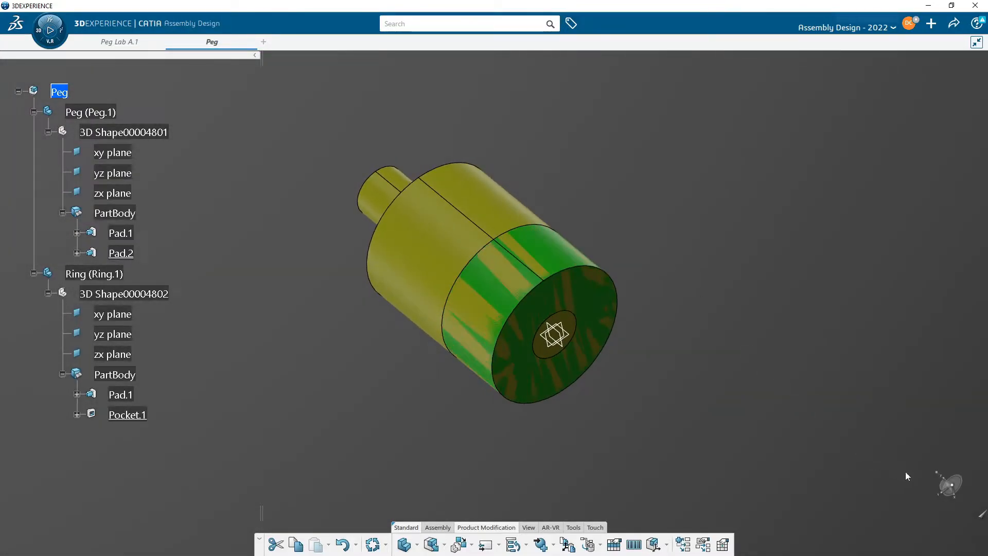
- Try attaching the Robot to the ring's Pad.1 and to the peg's Pad.1, detaching it after each
{"action": "left_click_drag", "start_coordinate": [949, 485], "coordinate": [484, 260]}
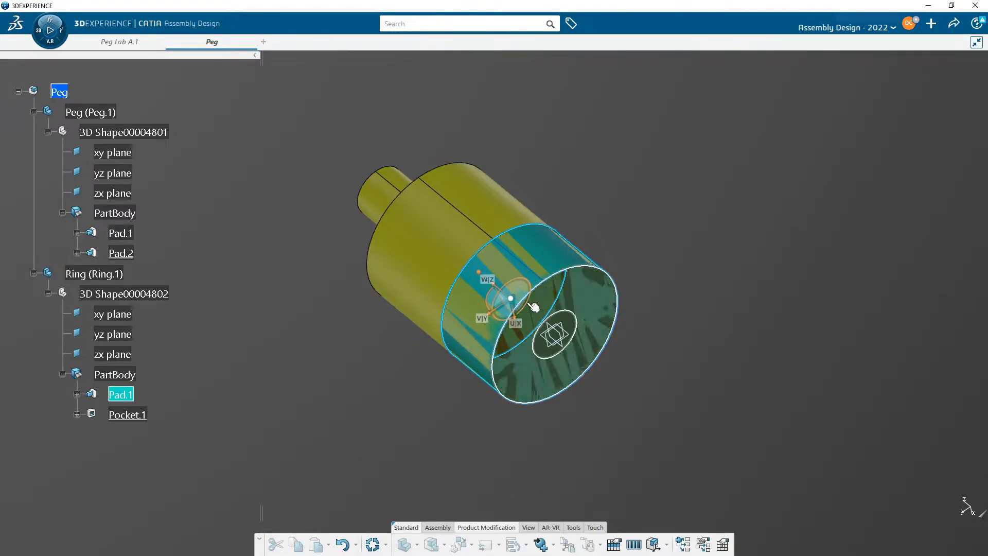
{"action": "left_click_drag", "start_coordinate": [510, 298], "coordinate": [818, 339]}
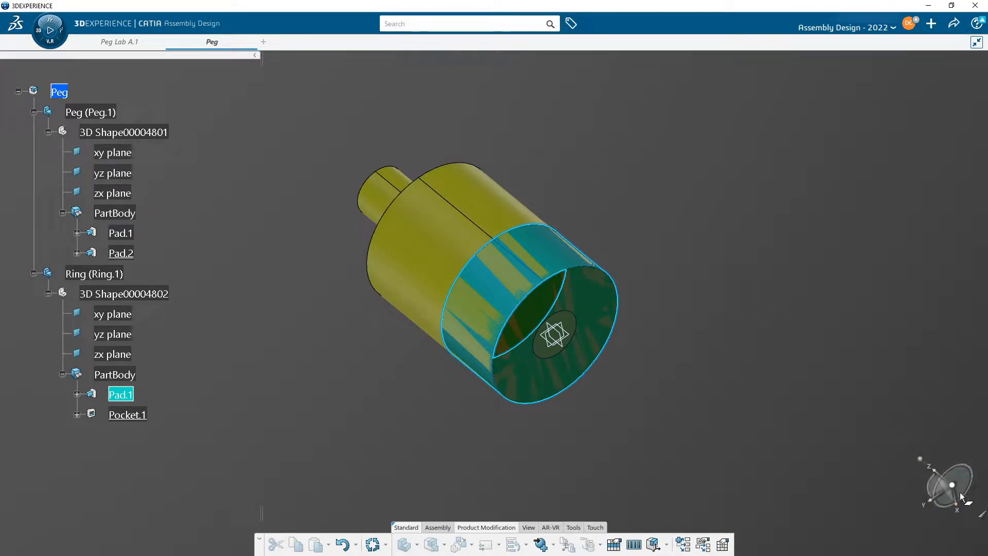
{"action": "left_click_drag", "start_coordinate": [953, 484], "coordinate": [381, 237]}
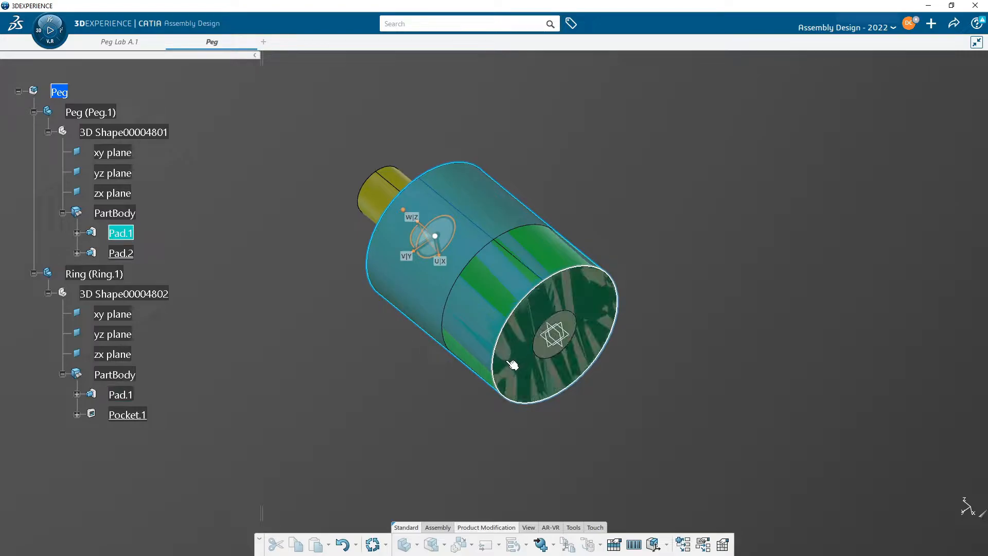
{"action": "left_click_drag", "start_coordinate": [437, 235], "coordinate": [724, 230]}
{"action": "left_click", "coordinate": [743, 478]}
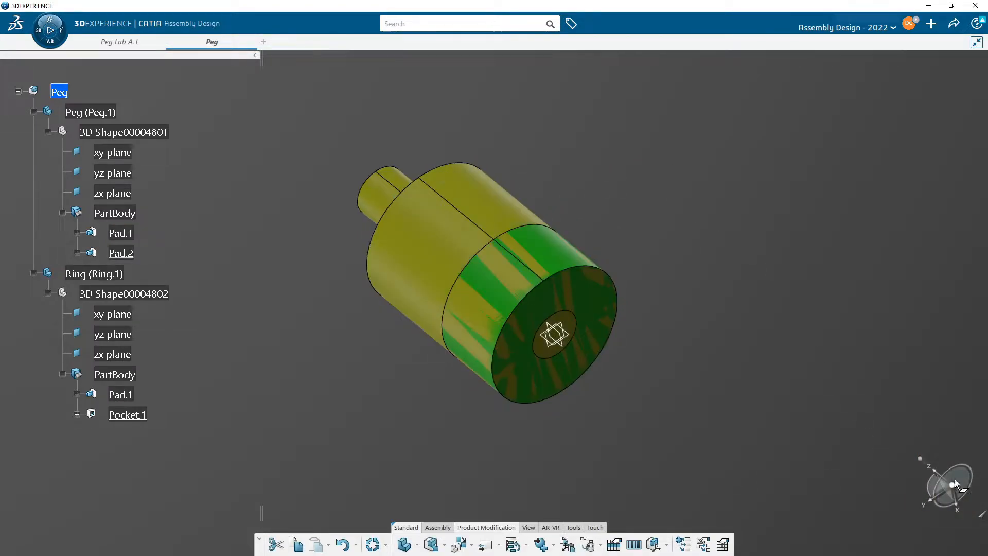
- Try moving the peg along its axis with the Robot attached to its bottom face, and detach the Robot
{"action": "left_click_drag", "start_coordinate": [956, 486], "coordinate": [588, 301]}
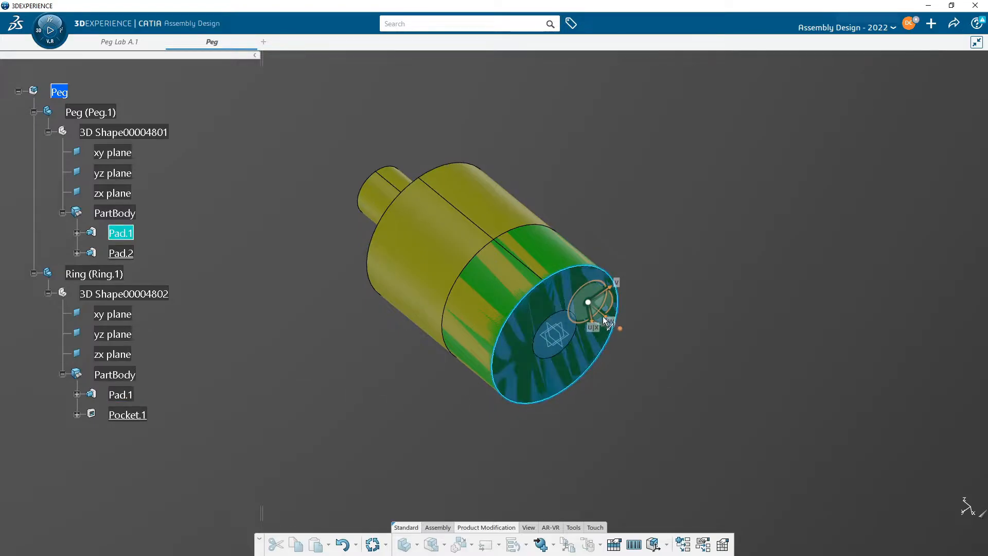
{"action": "left_click_drag", "start_coordinate": [603, 313], "coordinate": [633, 363]}
{"action": "middle_click_drag", "start_coordinate": [497, 294], "coordinate": [508, 277]}
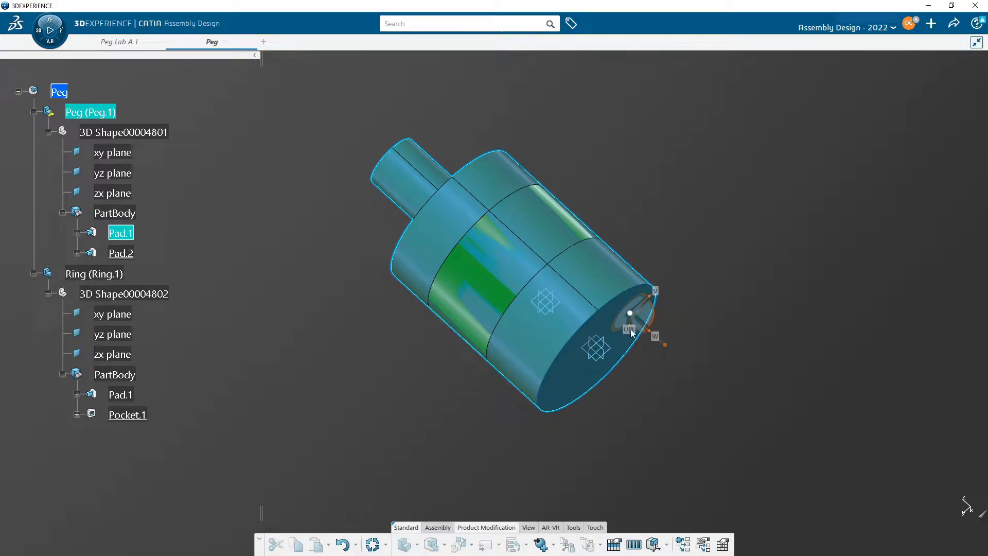
{"action": "left_click_drag", "start_coordinate": [630, 315], "coordinate": [728, 230]}
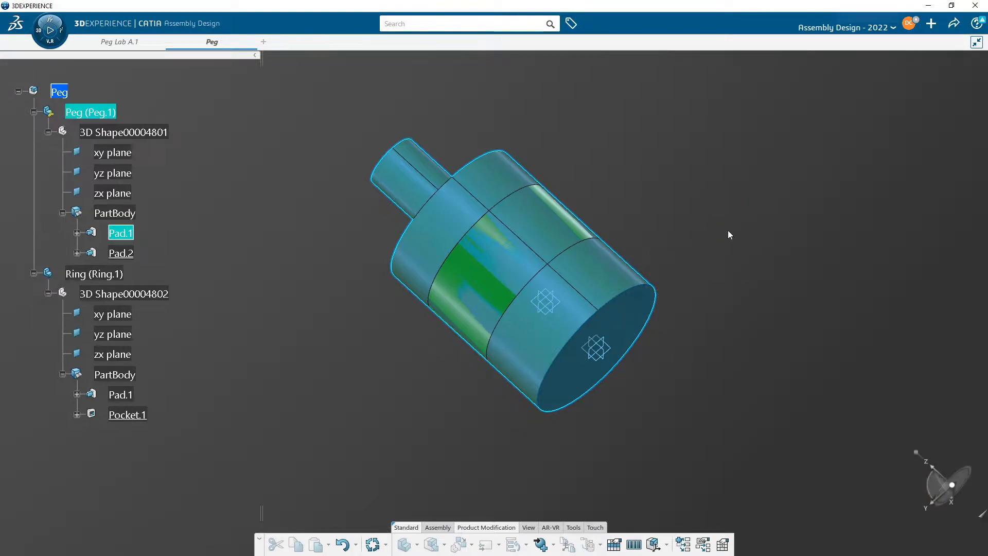
{"action": "left_click", "coordinate": [659, 306]}
- Locate the peg's Pad.1 and Pad.2 in the tree by centering the tree on each feature
{"action": "middle_click_drag", "start_coordinate": [663, 322], "coordinate": [642, 273]}
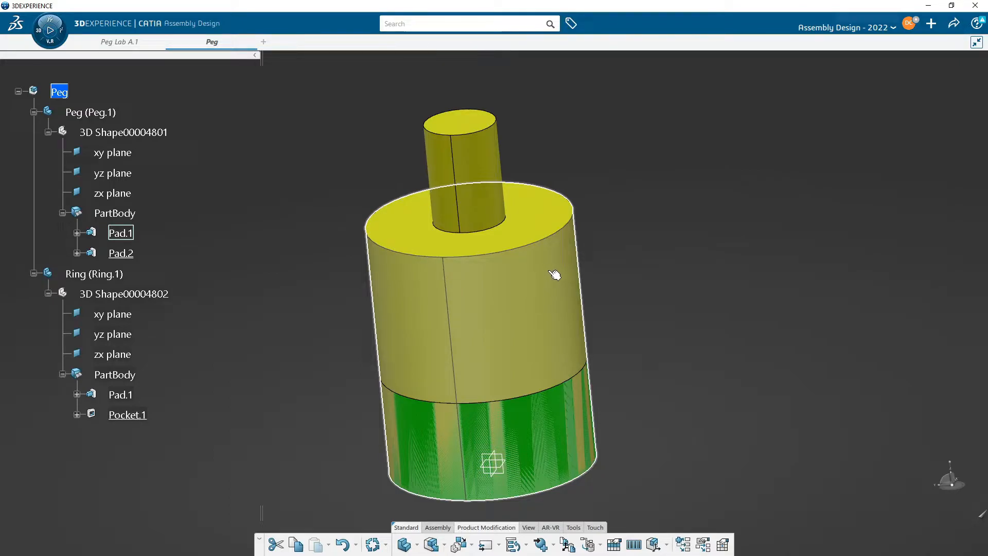
{"action": "middle_click_drag", "start_coordinate": [667, 339], "coordinate": [656, 239]}
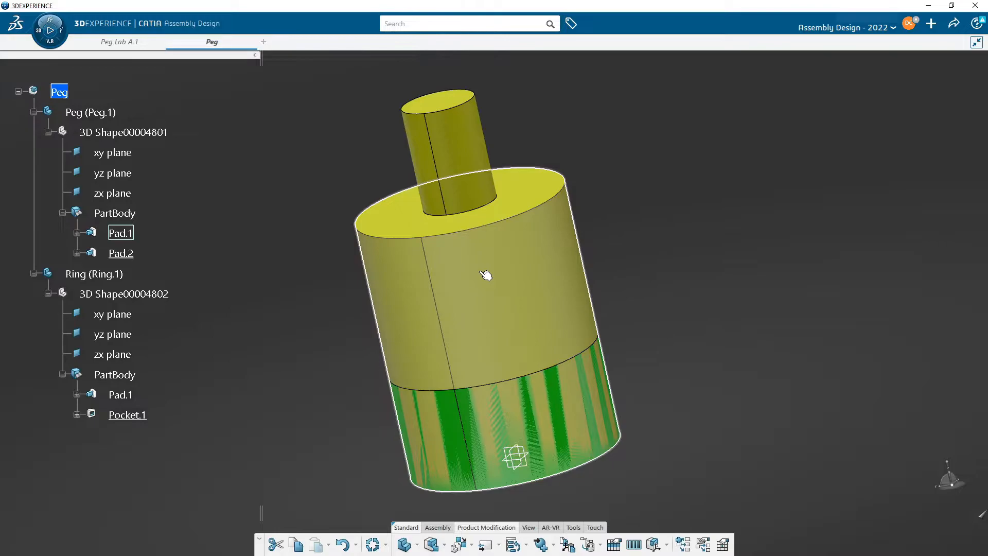
{"action": "left_click", "coordinate": [484, 275]}
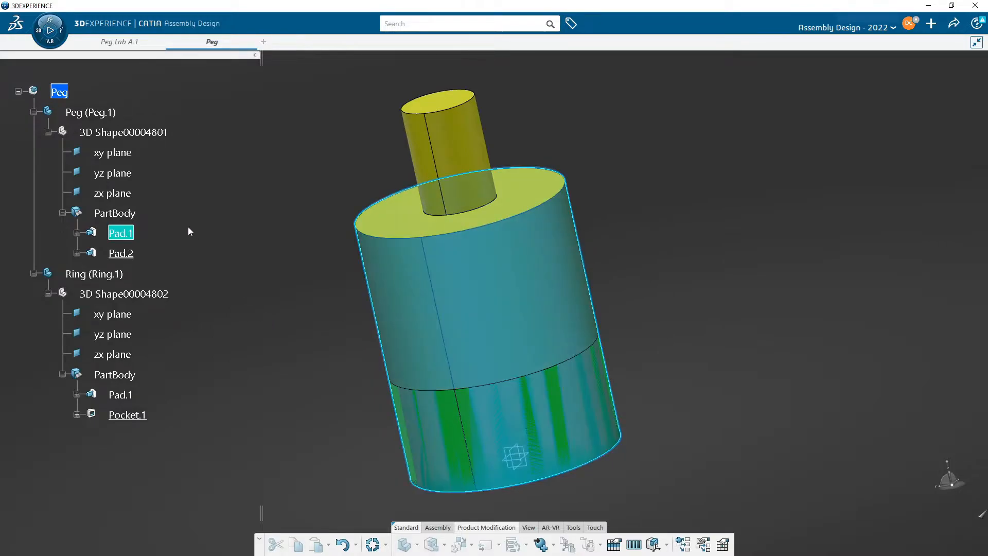
{"action": "left_click", "coordinate": [243, 264]}
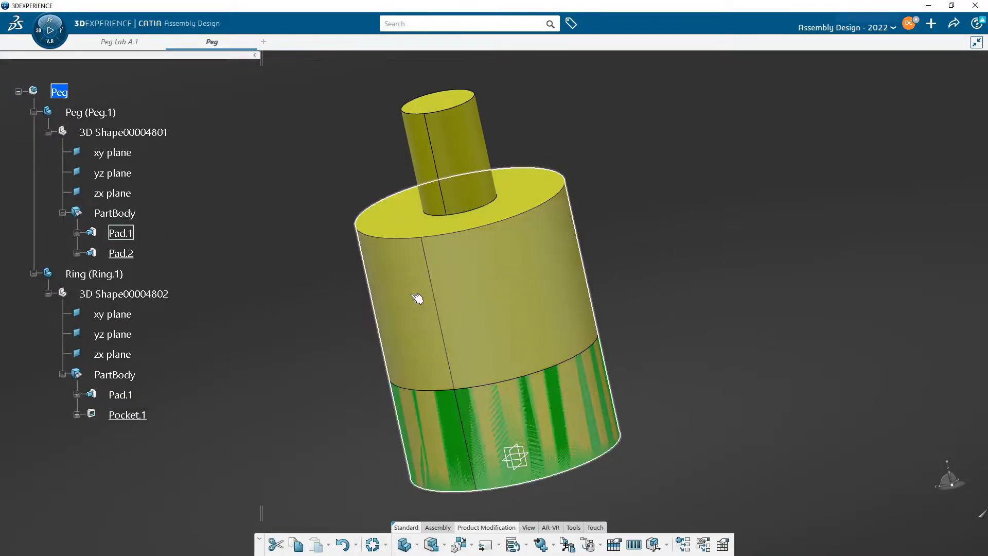
{"action": "right_click", "coordinate": [449, 275]}
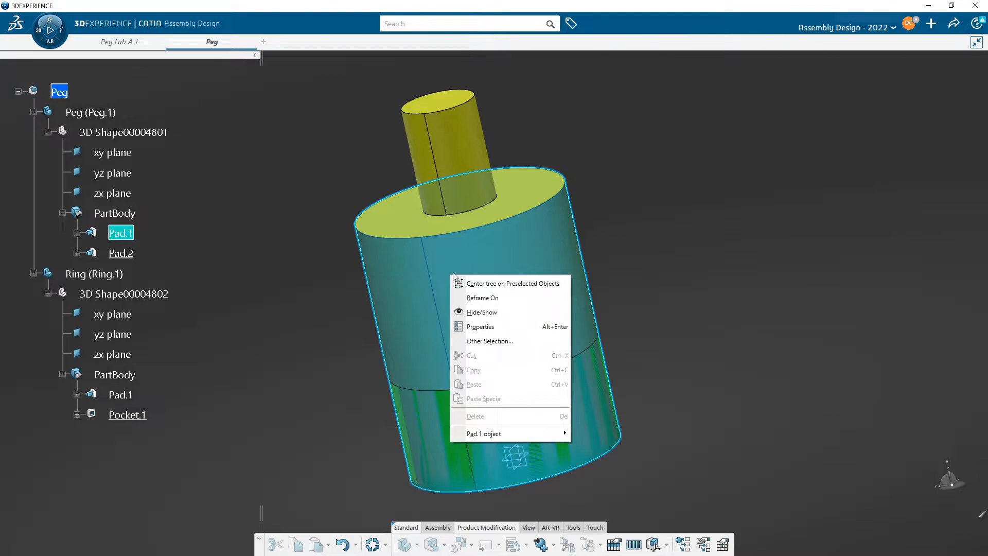
{"action": "left_click", "coordinate": [522, 284]}
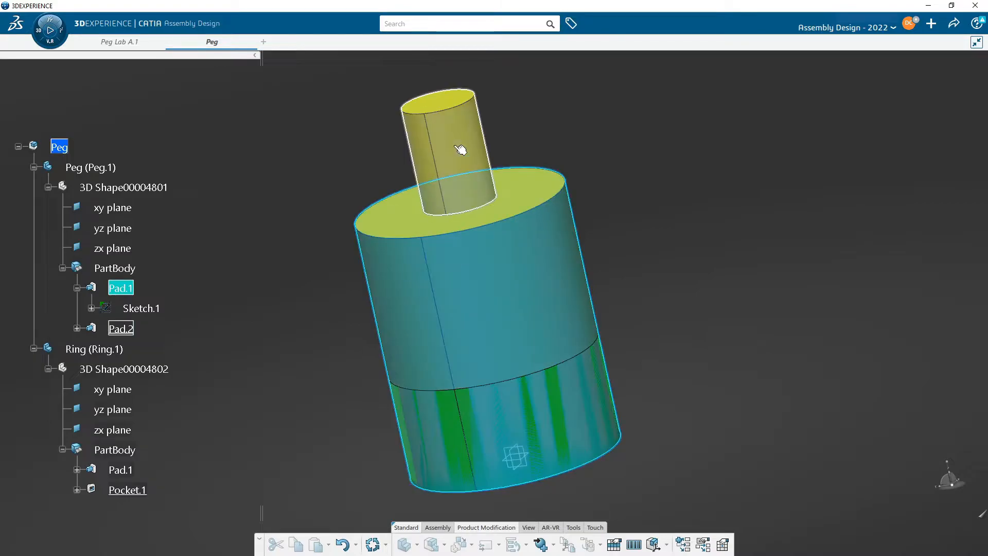
{"action": "right_click", "coordinate": [460, 150]}
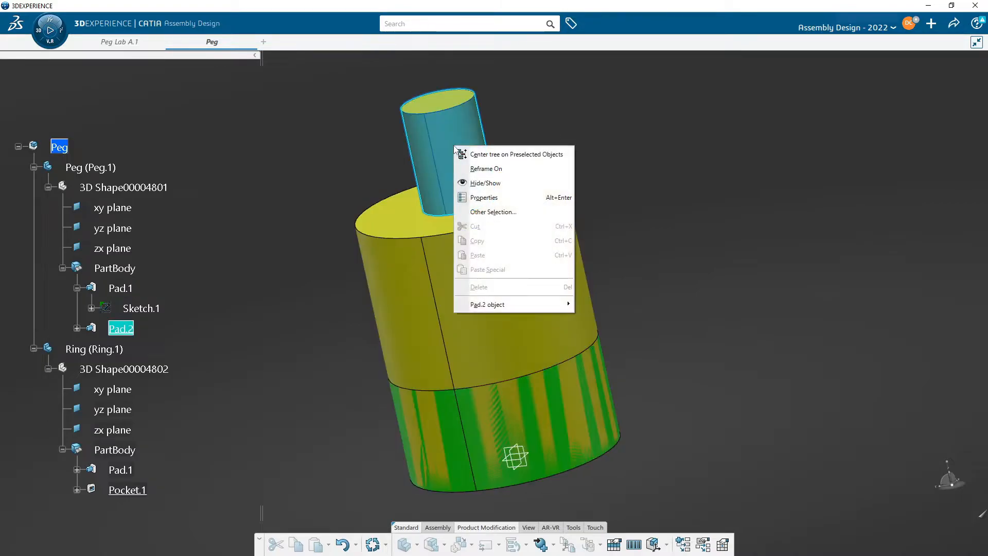
{"action": "left_click", "coordinate": [540, 156]}
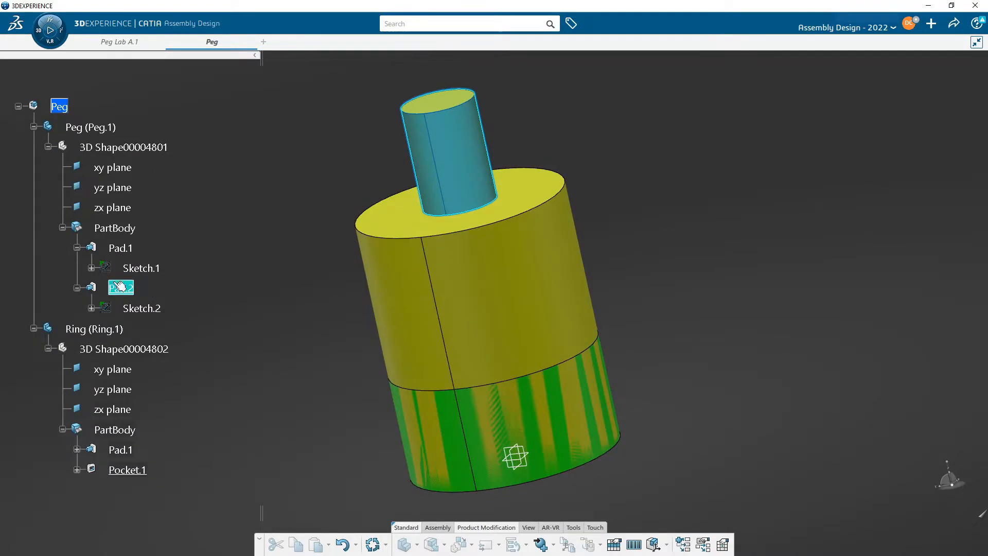
- Move the model out of view and bring it back by reframing on the peg's Pad.2
{"action": "middle_click_drag", "start_coordinate": [296, 300], "coordinate": [923, 285]}
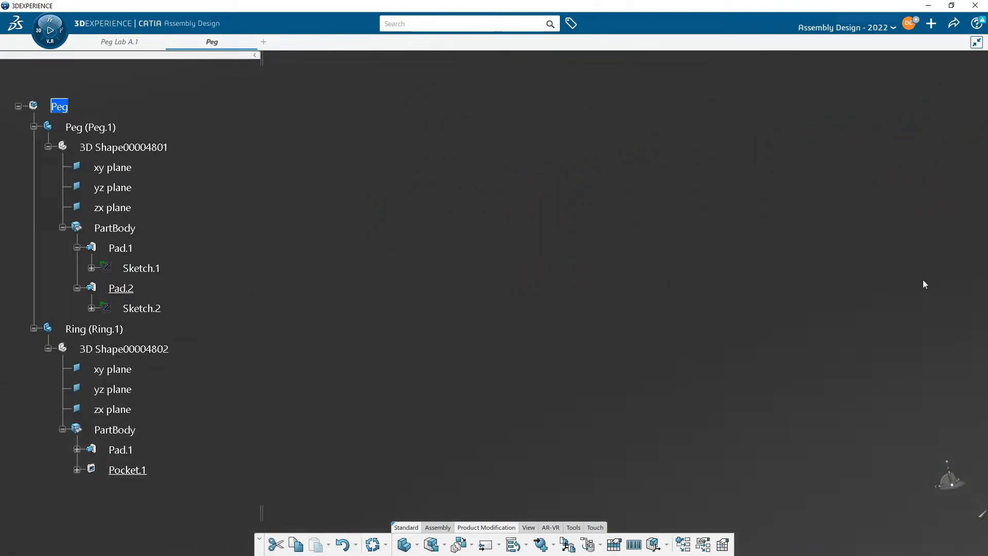
{"action": "right_click", "coordinate": [120, 288]}
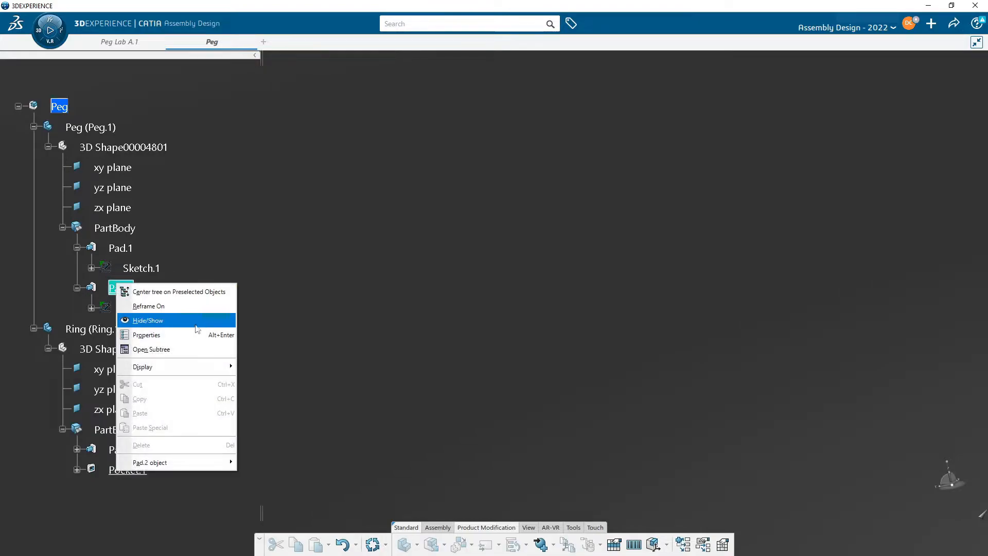
{"action": "left_click", "coordinate": [161, 307]}
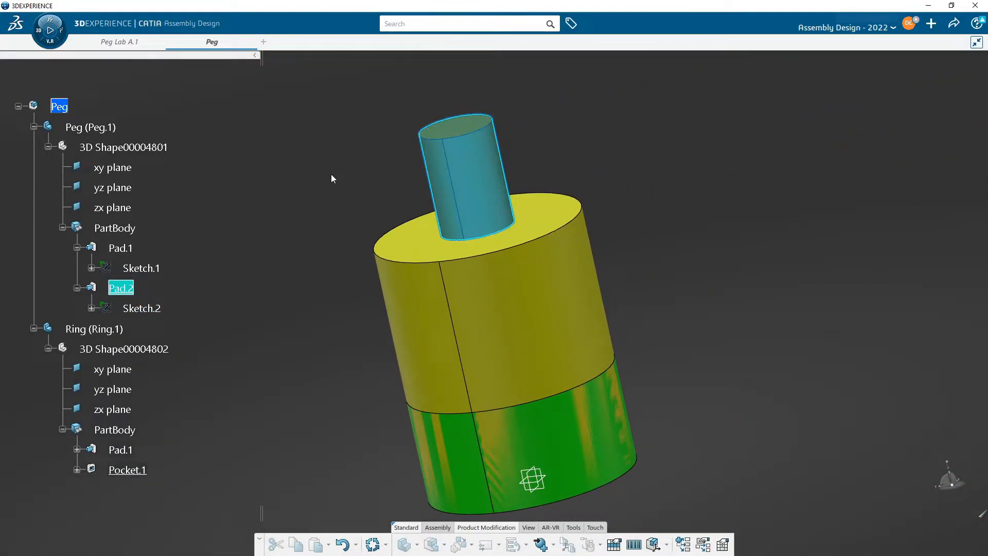
{"action": "left_click", "coordinate": [303, 233]}
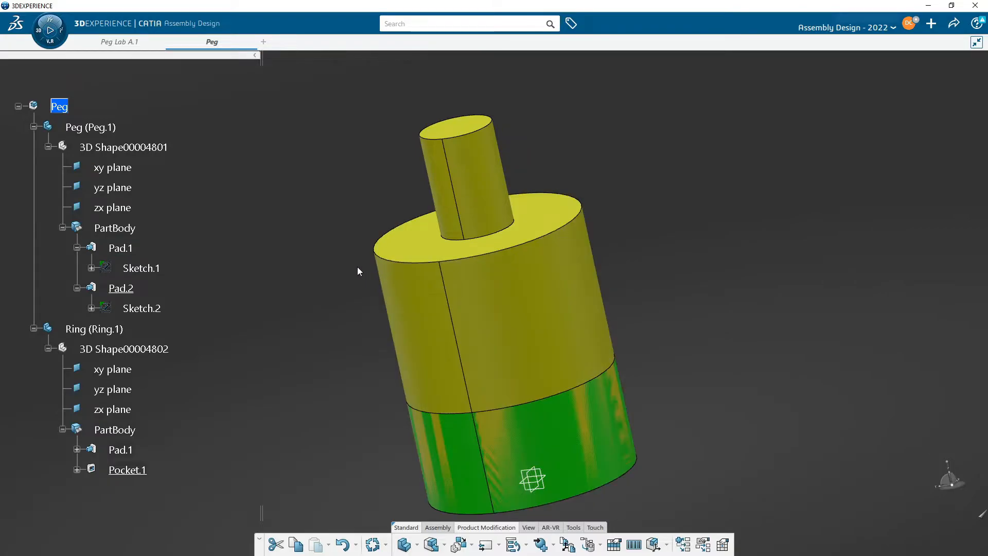
- Add a Fix constraint to the peg and expand its entry under Engineering Connections
{"action": "left_click", "coordinate": [461, 303]}
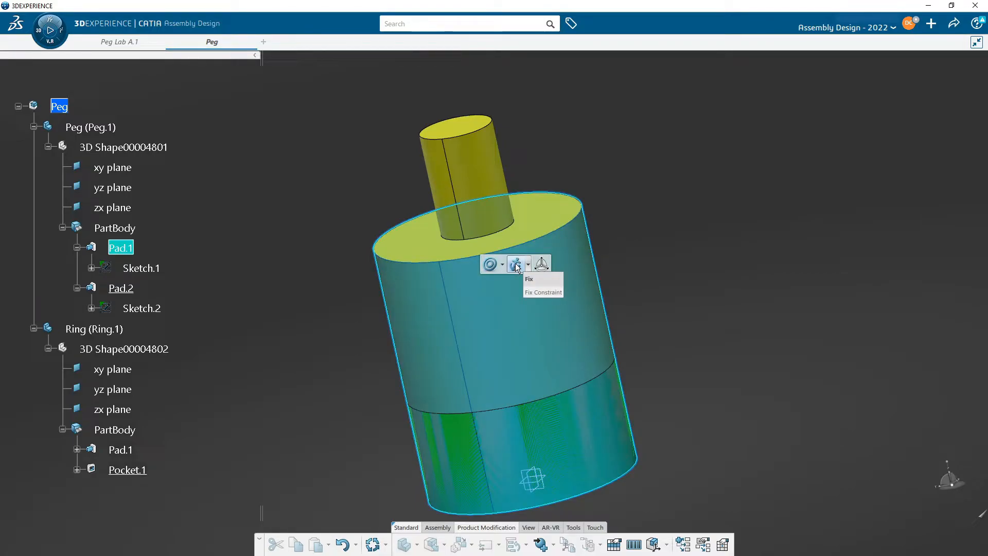
{"action": "left_click", "coordinate": [517, 266]}
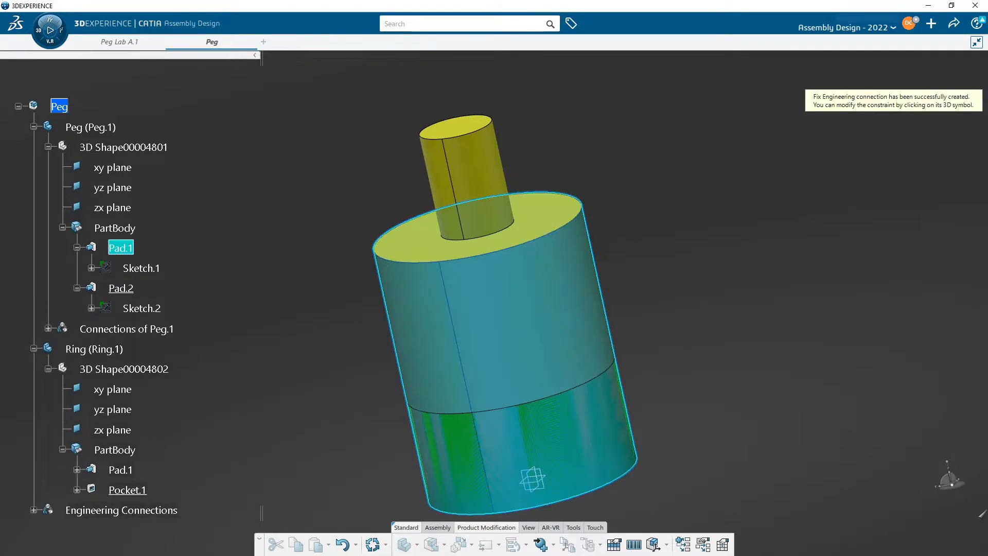
{"action": "scroll", "coordinate": [32, 344], "scroll_direction": "down", "scroll_amount": 5}
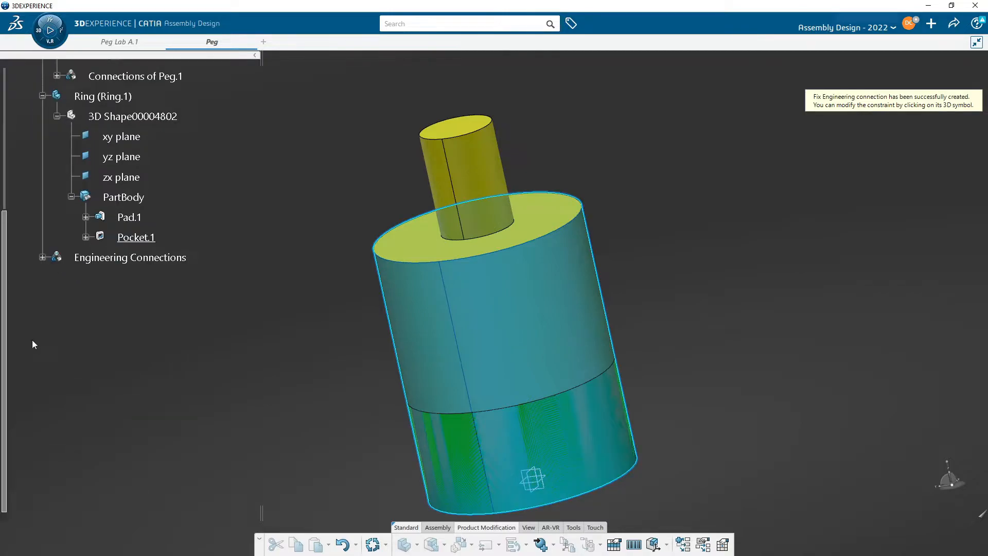
{"action": "left_click", "coordinate": [43, 258]}
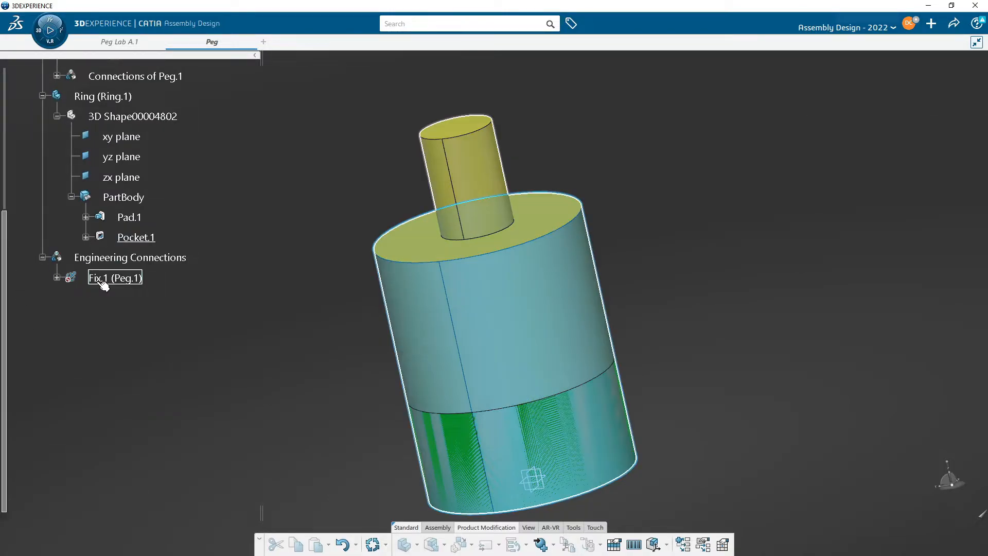
{"action": "left_click", "coordinate": [56, 277]}
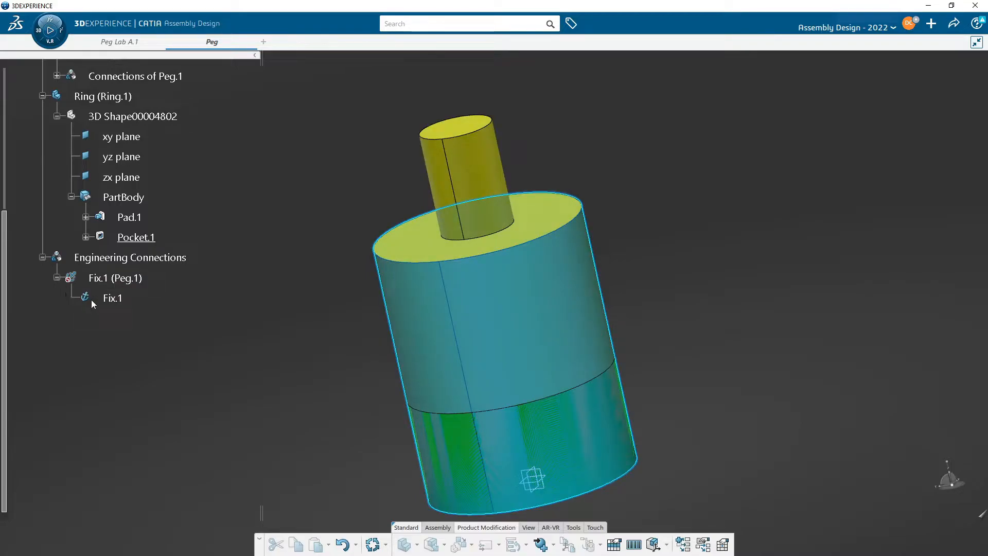
{"action": "scroll", "coordinate": [133, 395], "scroll_direction": "up", "scroll_amount": 3}
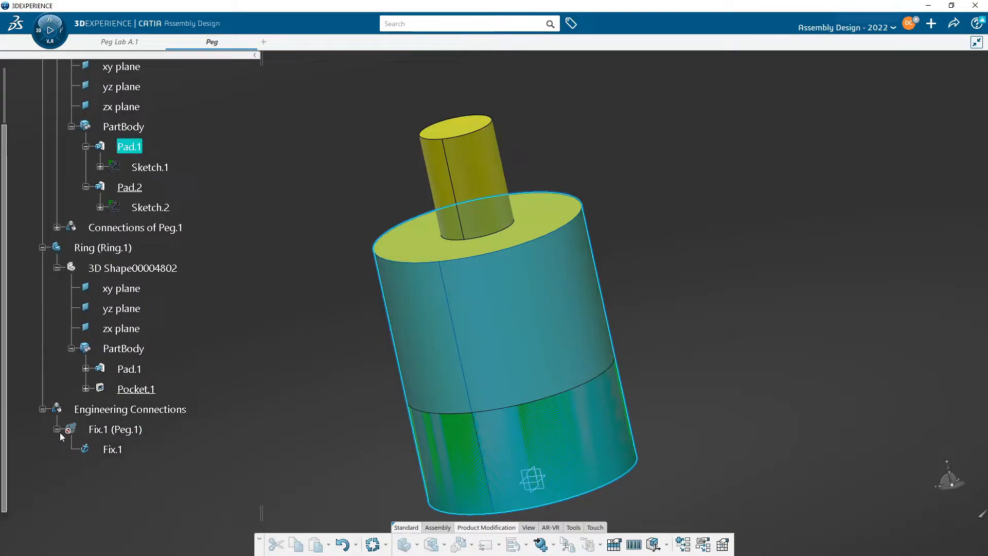
- Update the Peg assembly to apply the Fix engineering connection
{"action": "scroll", "coordinate": [70, 435], "scroll_direction": "down", "scroll_amount": 1}
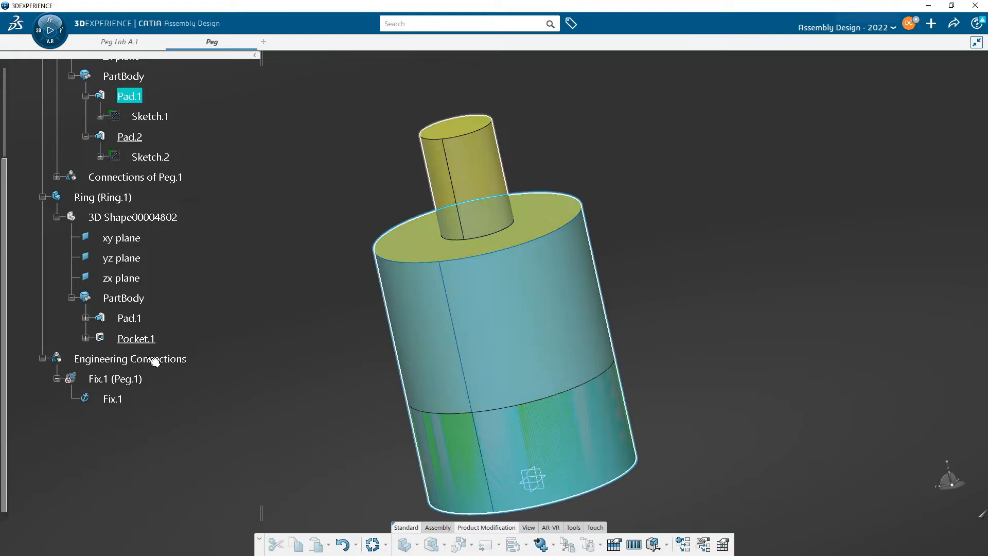
{"action": "right_click", "coordinate": [152, 360]}
{"action": "mouse_move", "coordinate": [214, 546]}
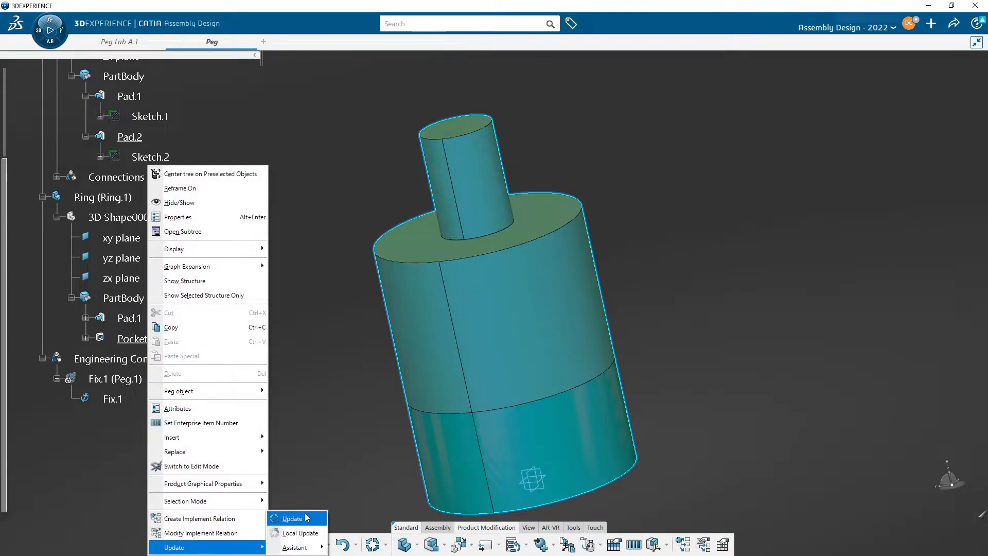
{"action": "left_click", "coordinate": [305, 512]}
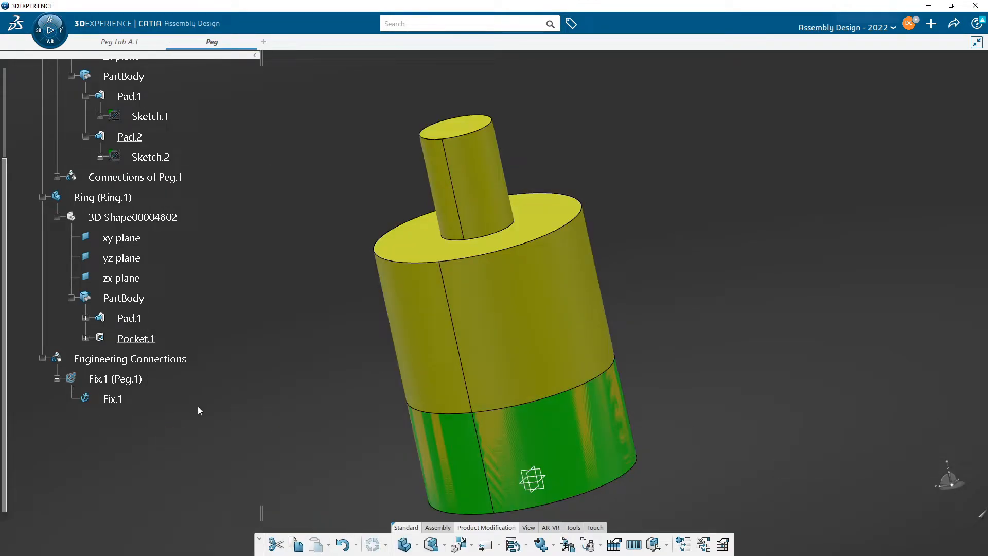
{"action": "scroll", "coordinate": [198, 407], "scroll_direction": "up", "scroll_amount": 5}
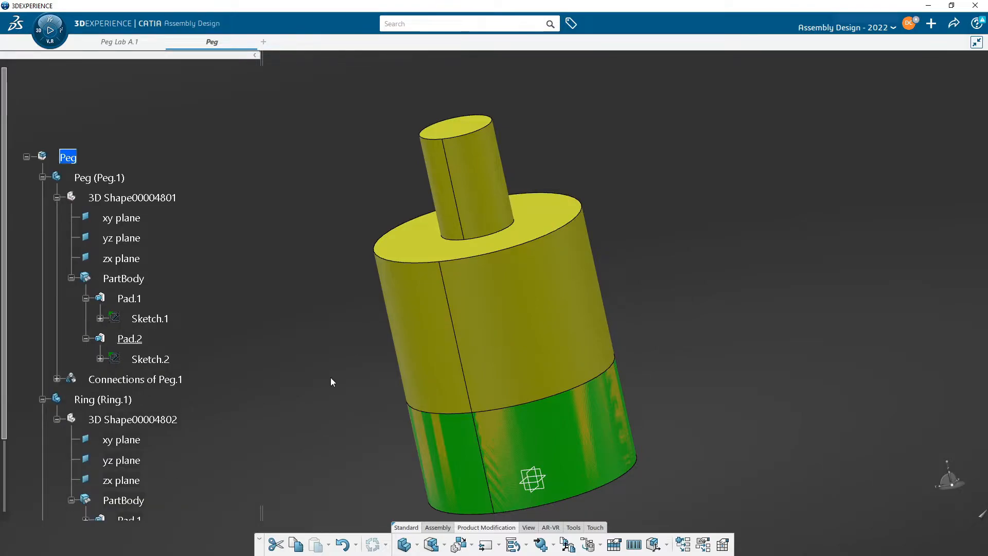
- Try to rotate the fixed peg with the Robot attached to its Pad.1
{"action": "middle_click_drag", "start_coordinate": [810, 410], "coordinate": [596, 215]}
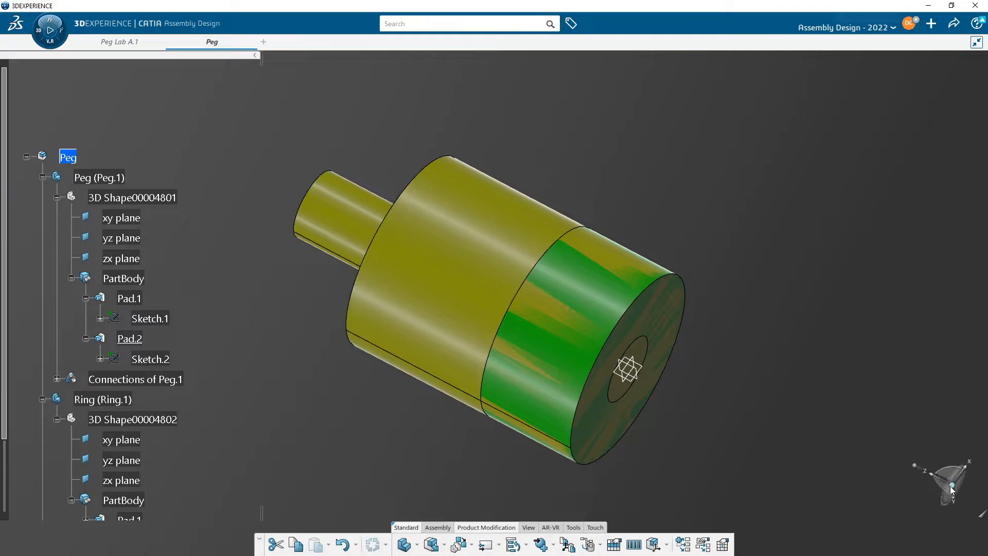
{"action": "left_click_drag", "start_coordinate": [951, 489], "coordinate": [442, 256]}
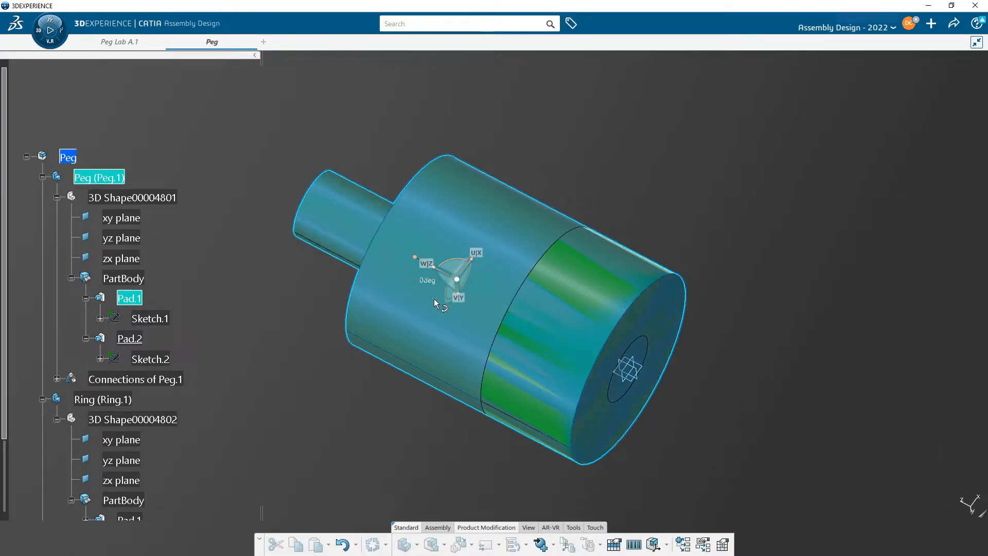
{"action": "left_click", "coordinate": [666, 147]}
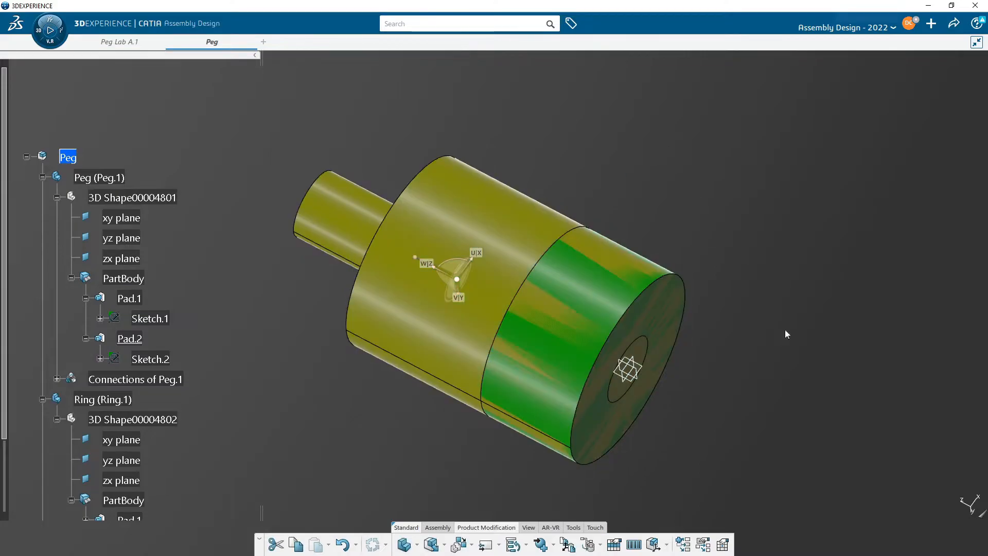
- Attach the Robot to the ring's Pad.1 and select the Ring (Ring.1) component for moving
{"action": "left_click_drag", "start_coordinate": [462, 286], "coordinate": [638, 314]}
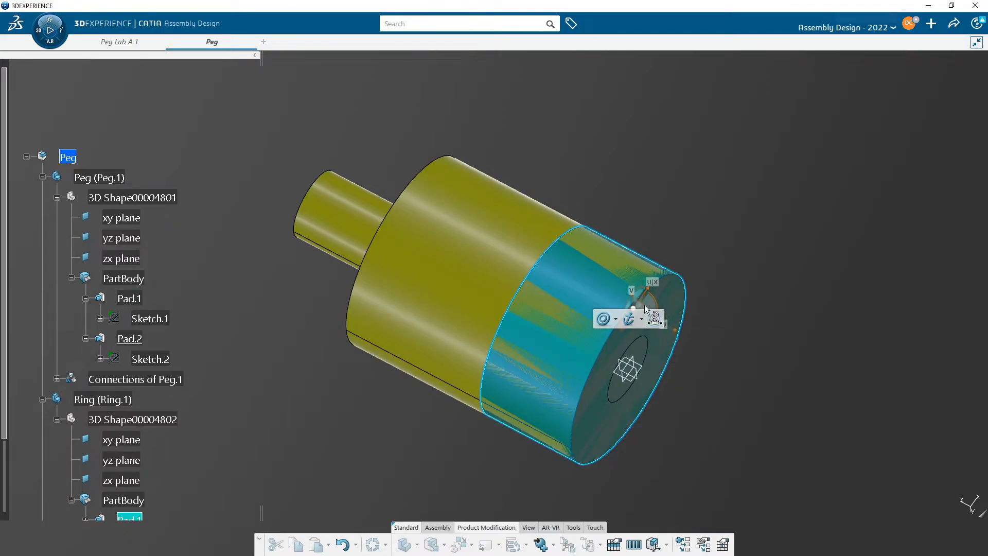
{"action": "left_click", "coordinate": [473, 248]}
{"action": "left_click", "coordinate": [100, 178]}
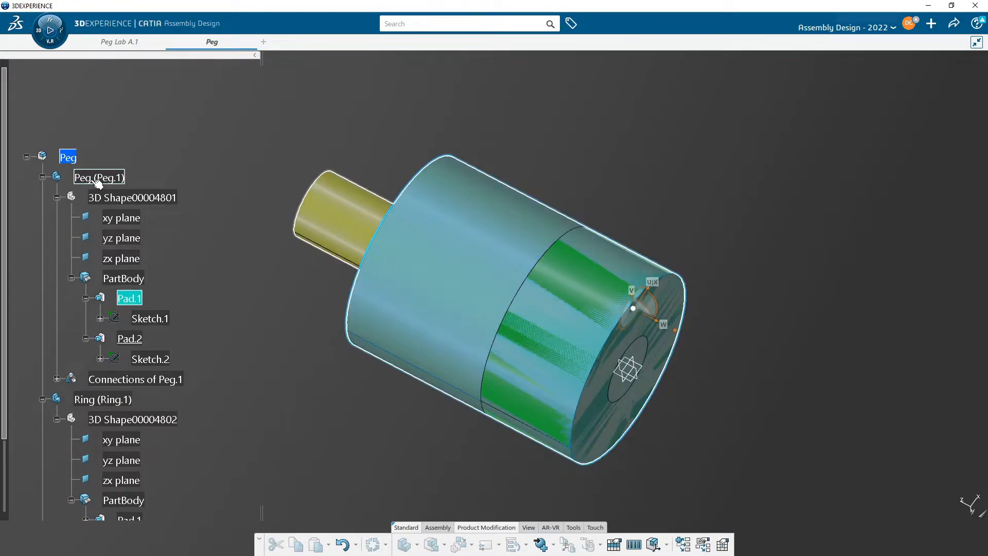
{"action": "left_click", "coordinate": [90, 401]}
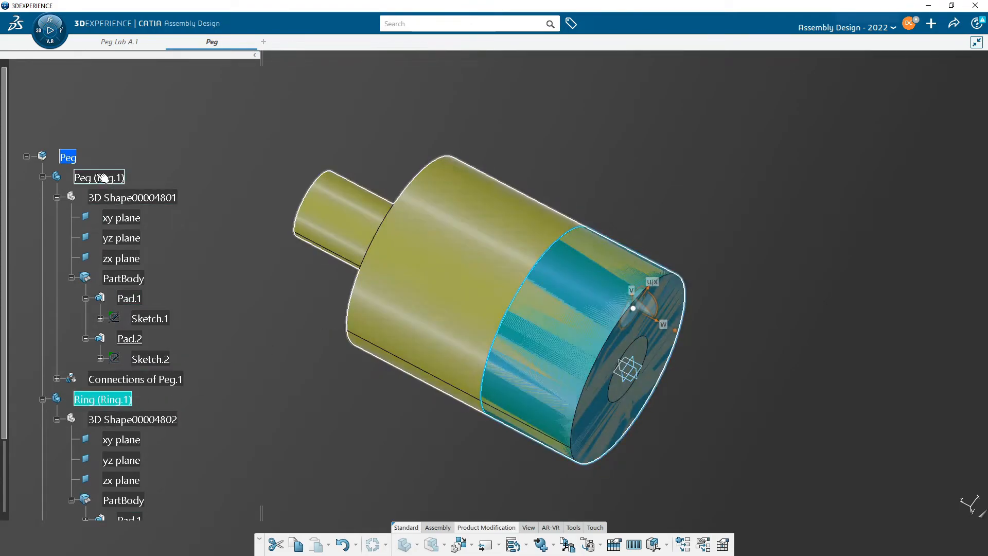
{"action": "left_click", "coordinate": [99, 177]}
{"action": "left_click", "coordinate": [109, 400]}
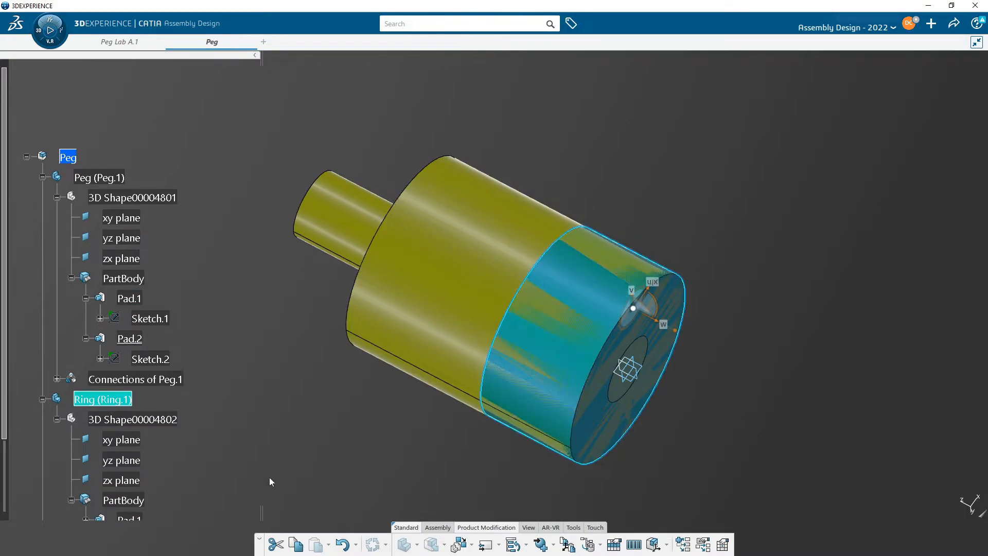
- Pull the selected ring along the peg's axis with the Robot until it is clear of the peg's large end
{"action": "scroll", "coordinate": [144, 373], "scroll_direction": "down", "scroll_amount": 3}
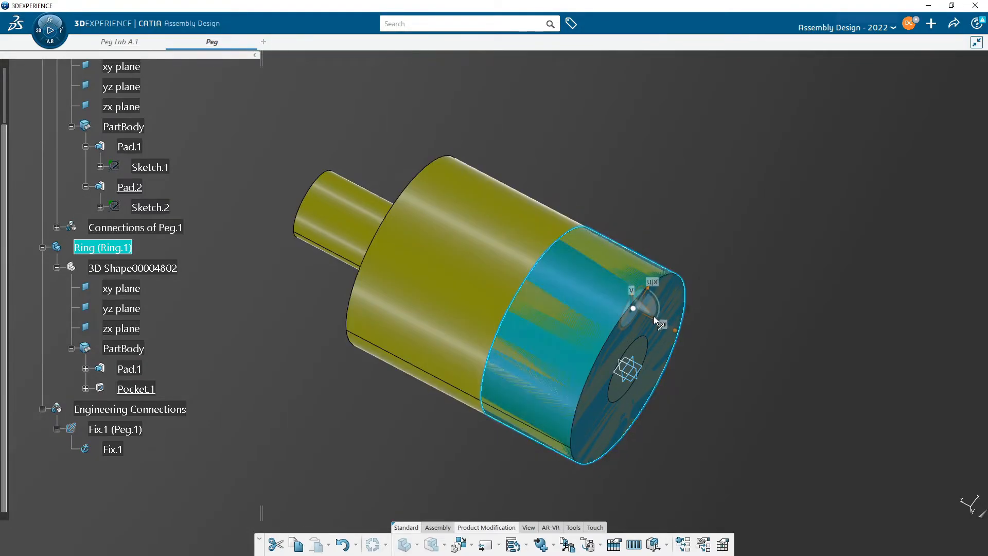
{"action": "left_click_drag", "start_coordinate": [660, 328], "coordinate": [836, 449]}
{"action": "middle_click_drag", "start_coordinate": [586, 410], "coordinate": [620, 359]}
{"action": "left_click", "coordinate": [595, 416]}
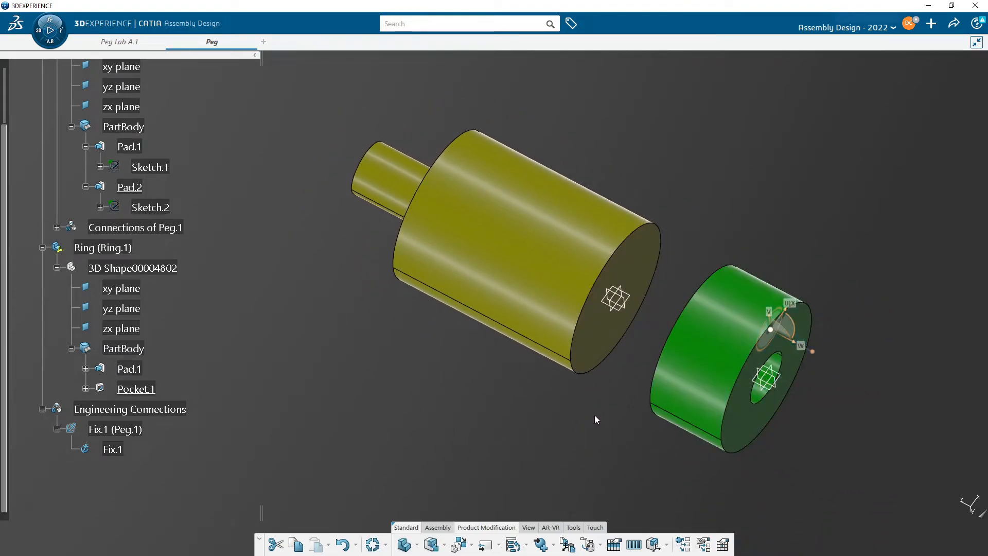
{"action": "mouse_move", "coordinate": [596, 406]}
{"action": "middle_mouse_down"}
{"action": "mouse_move", "coordinate": [508, 424]}
{"action": "mouse_move", "coordinate": [582, 421]}
{"action": "middle_mouse_up"}
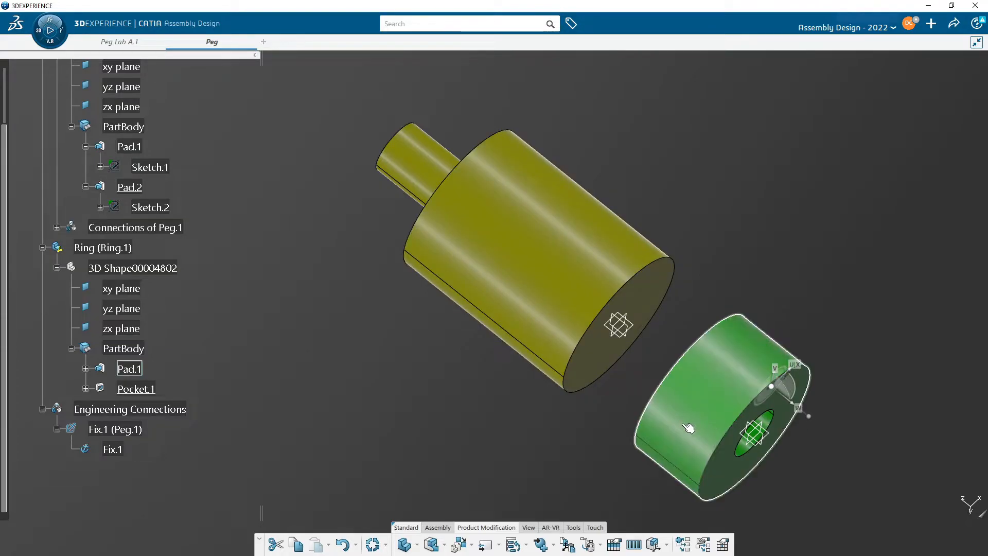
- Reorient the Robot on the ring, then move and tilt the ring off the peg's axis
{"action": "middle_click_drag", "start_coordinate": [751, 341], "coordinate": [627, 437]}
{"action": "middle_click_drag", "start_coordinate": [623, 374], "coordinate": [636, 150]}
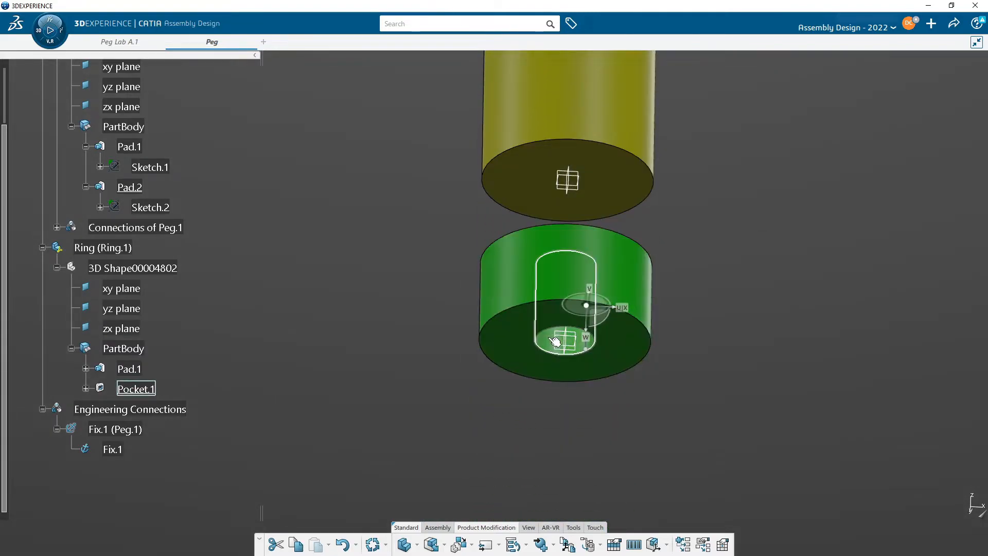
{"action": "middle_click_drag", "start_coordinate": [520, 203], "coordinate": [613, 399]}
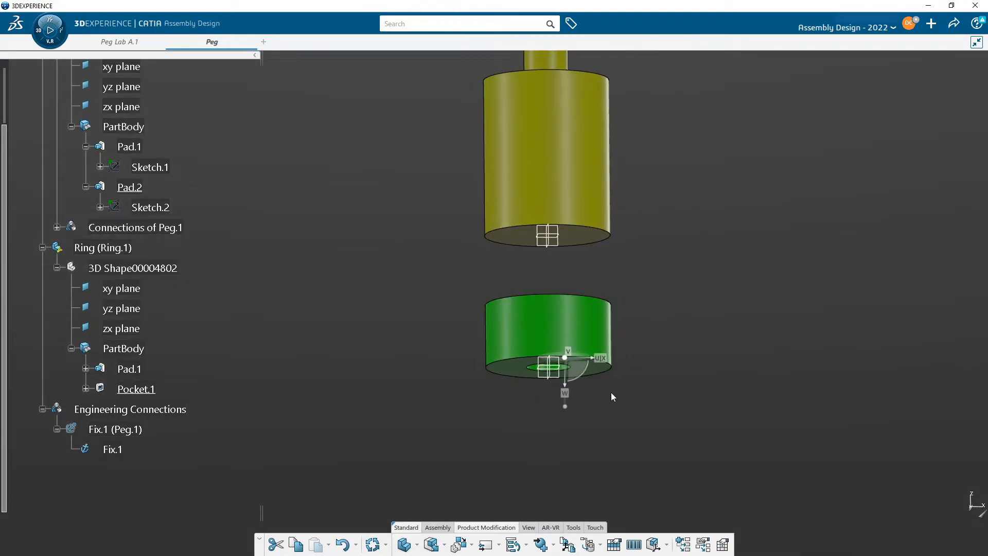
{"action": "left_click_drag", "start_coordinate": [589, 382], "coordinate": [598, 350]}
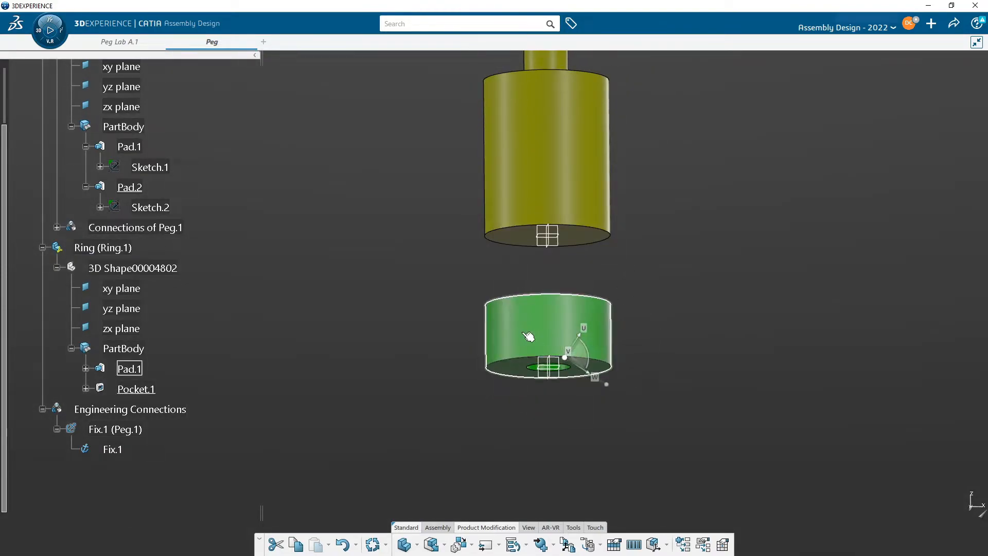
{"action": "left_click", "coordinate": [530, 338]}
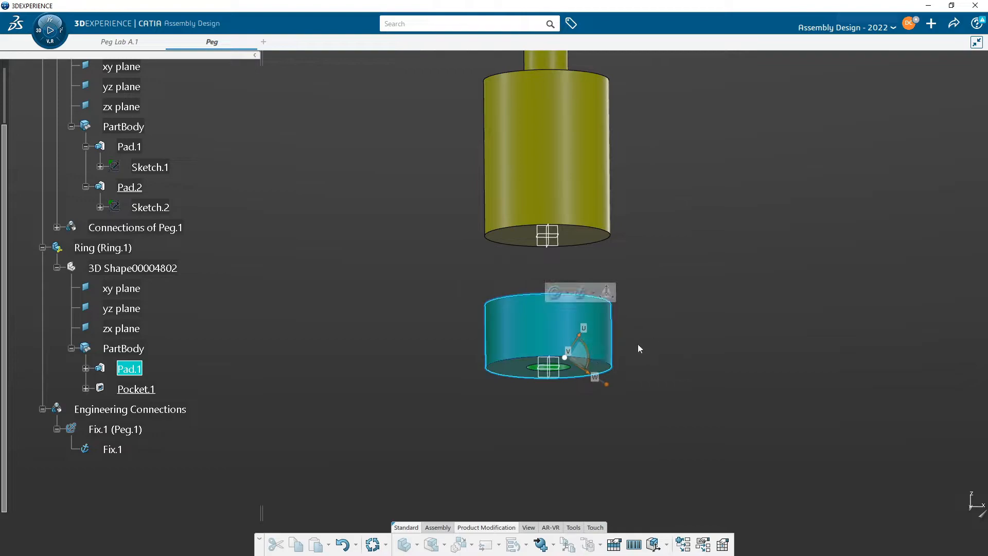
{"action": "left_click_drag", "start_coordinate": [591, 354], "coordinate": [715, 328]}
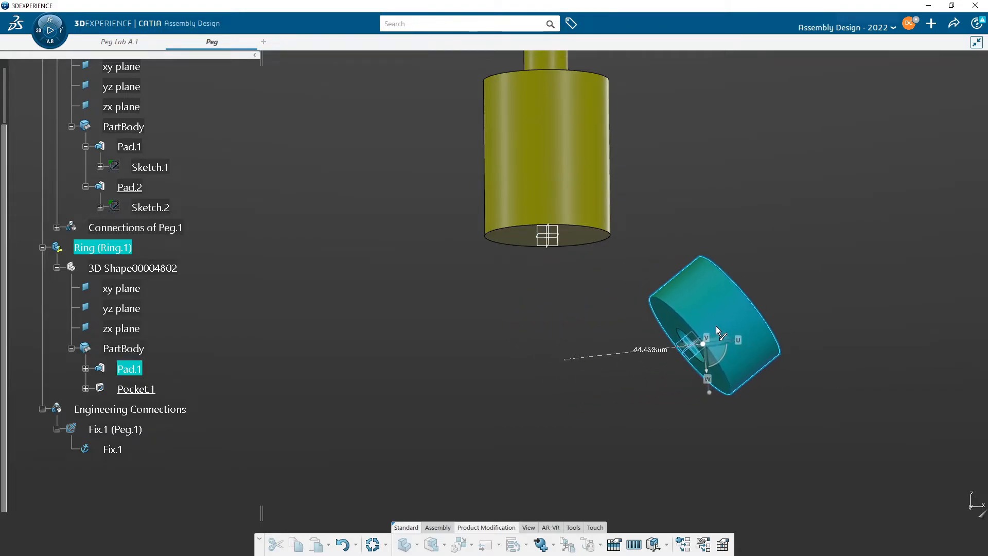
{"action": "left_click", "coordinate": [546, 339]}
{"action": "mouse_move", "coordinate": [545, 338]}
{"action": "middle_mouse_down"}
{"action": "mouse_move", "coordinate": [580, 362]}
{"action": "mouse_move", "coordinate": [484, 404]}
{"action": "mouse_move", "coordinate": [545, 269]}
{"action": "mouse_move", "coordinate": [541, 355]}
{"action": "mouse_move", "coordinate": [475, 270]}
{"action": "mouse_move", "coordinate": [525, 326]}
{"action": "mouse_move", "coordinate": [534, 278]}
{"action": "mouse_move", "coordinate": [528, 324]}
{"action": "mouse_move", "coordinate": [556, 252]}
{"action": "mouse_move", "coordinate": [512, 295]}
{"action": "mouse_move", "coordinate": [549, 338]}
{"action": "middle_mouse_up"}
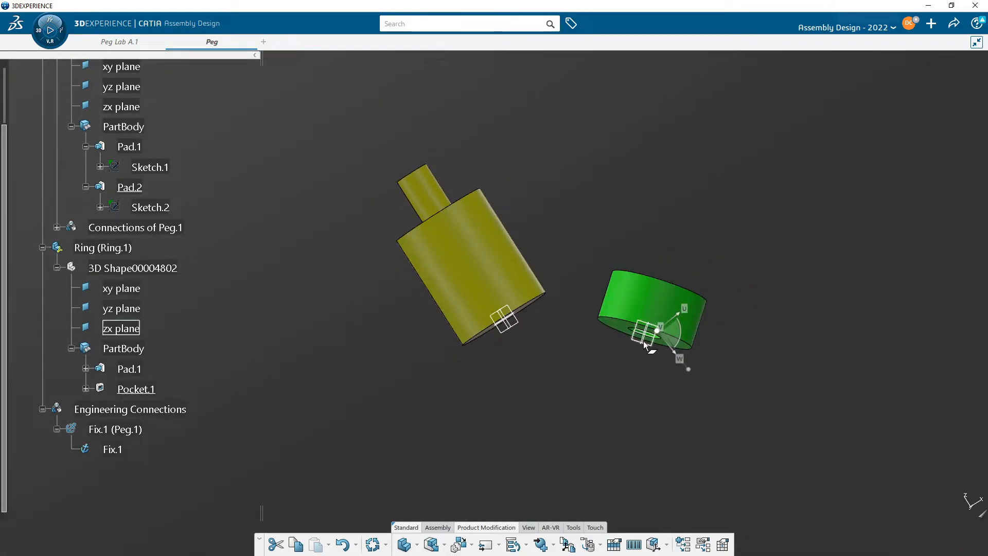
- Detach the Robot from the ring and frame both parts with the ring's hole in view
{"action": "left_click_drag", "start_coordinate": [658, 329], "coordinate": [765, 101]}
{"action": "middle_click_drag", "start_coordinate": [637, 391], "coordinate": [576, 391]}
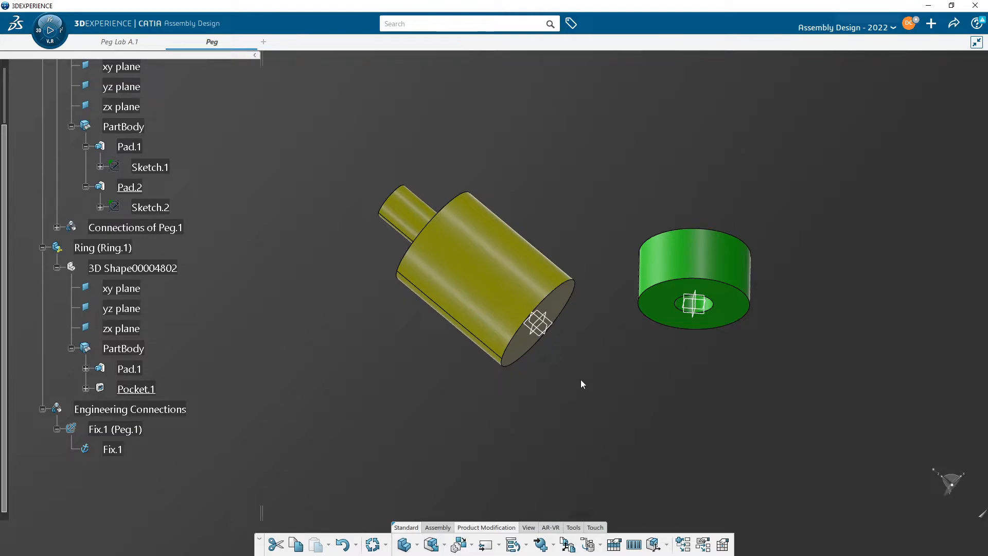
{"action": "middle_click_drag", "start_coordinate": [626, 348], "coordinate": [564, 423]}
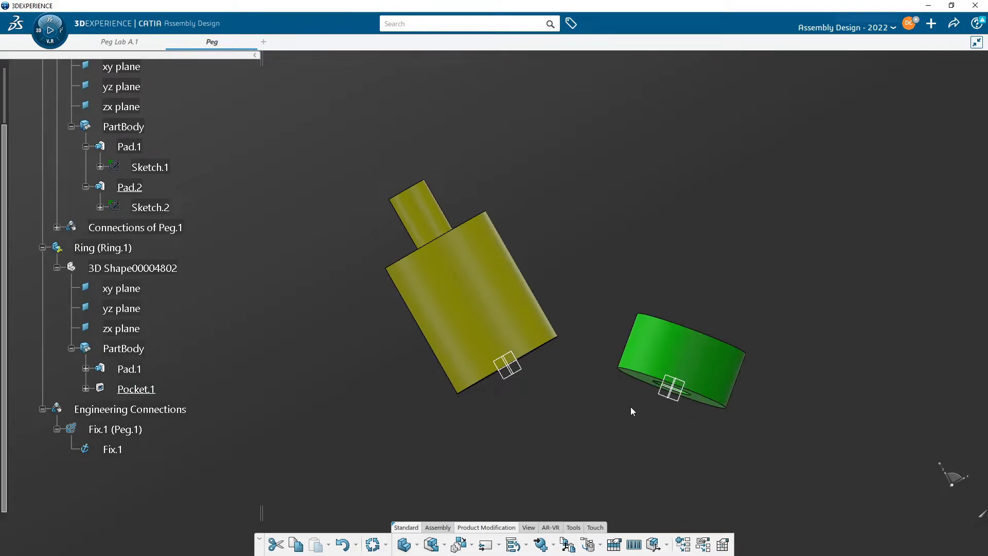
{"action": "middle_click_drag", "start_coordinate": [578, 439], "coordinate": [595, 248]}
{"action": "middle_click_drag", "start_coordinate": [701, 279], "coordinate": [611, 297]}
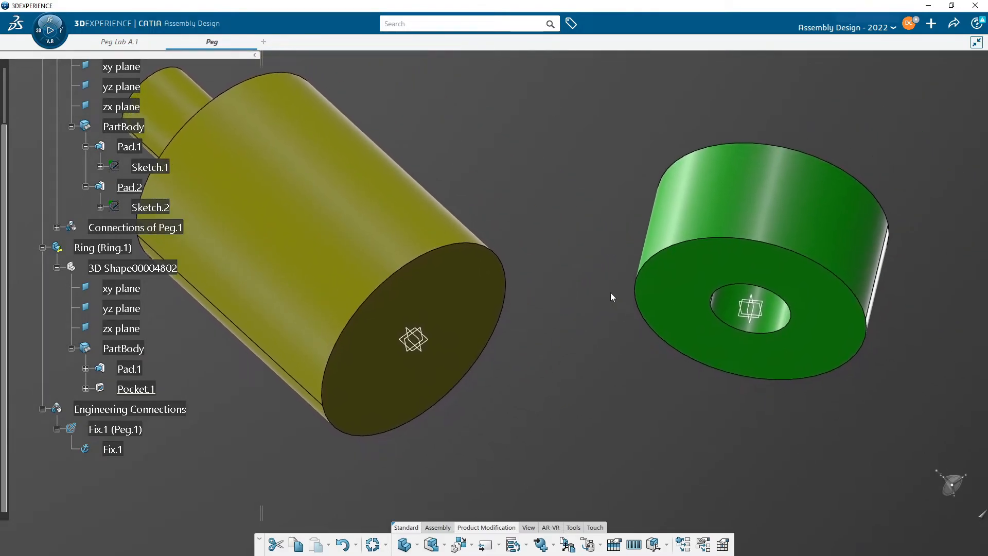
- Start a user-defined engineering connection, add a Coincidence constraint and choose the axis of the ring's Pocket.1 as its first element
{"action": "left_click", "coordinate": [440, 524]}
{"action": "left_click", "coordinate": [432, 545]}
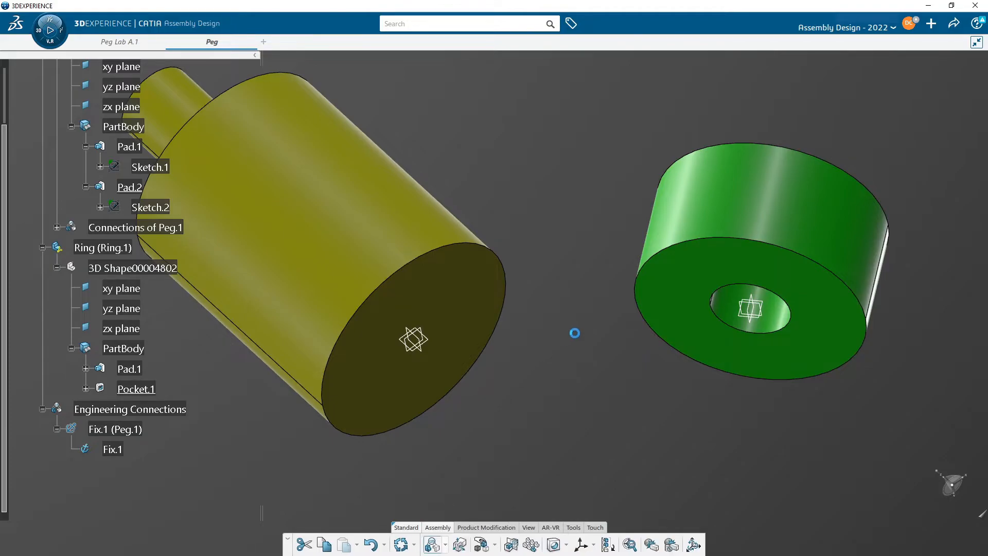
{"action": "left_click_drag", "start_coordinate": [776, 102], "coordinate": [382, 95]}
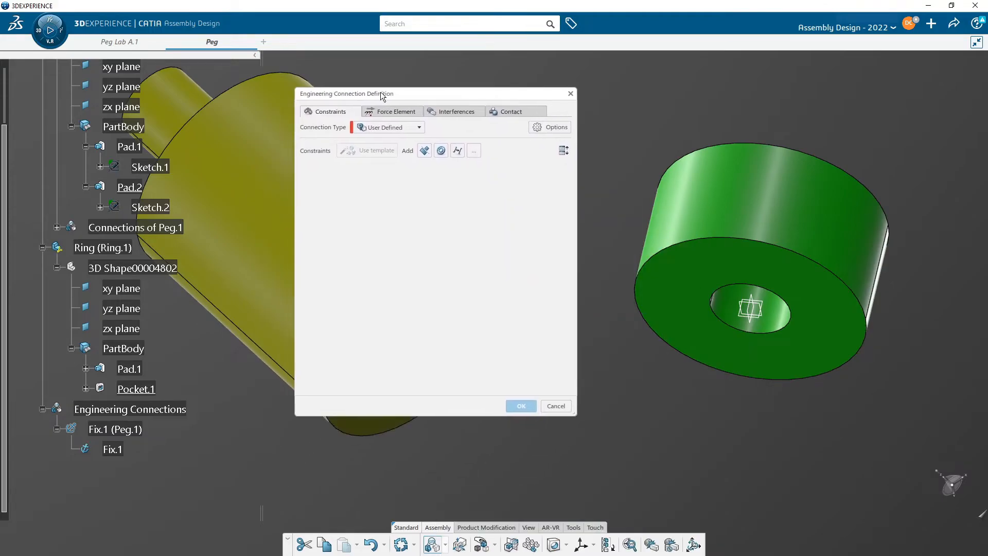
{"action": "left_click", "coordinate": [440, 150]}
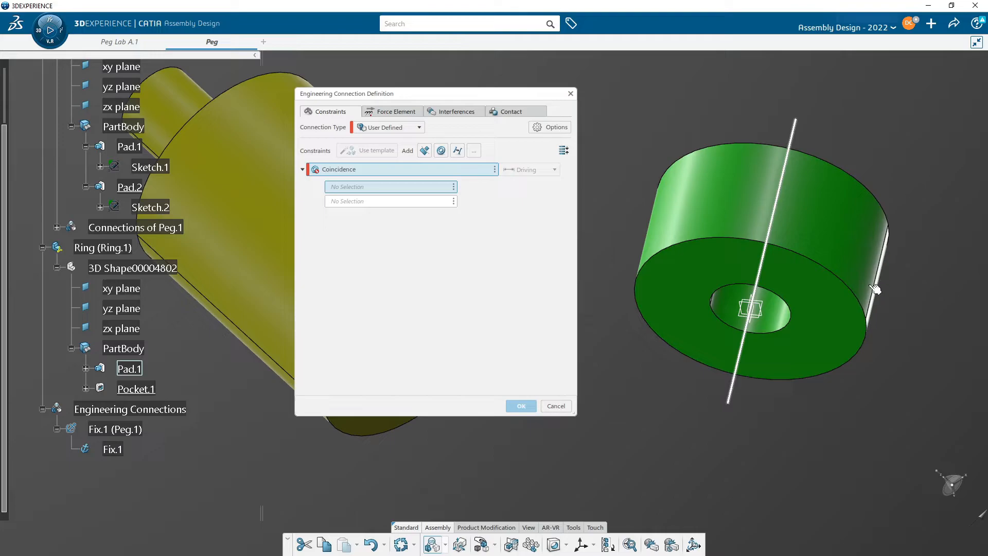
{"action": "middle_click_drag", "start_coordinate": [759, 325], "coordinate": [727, 359]}
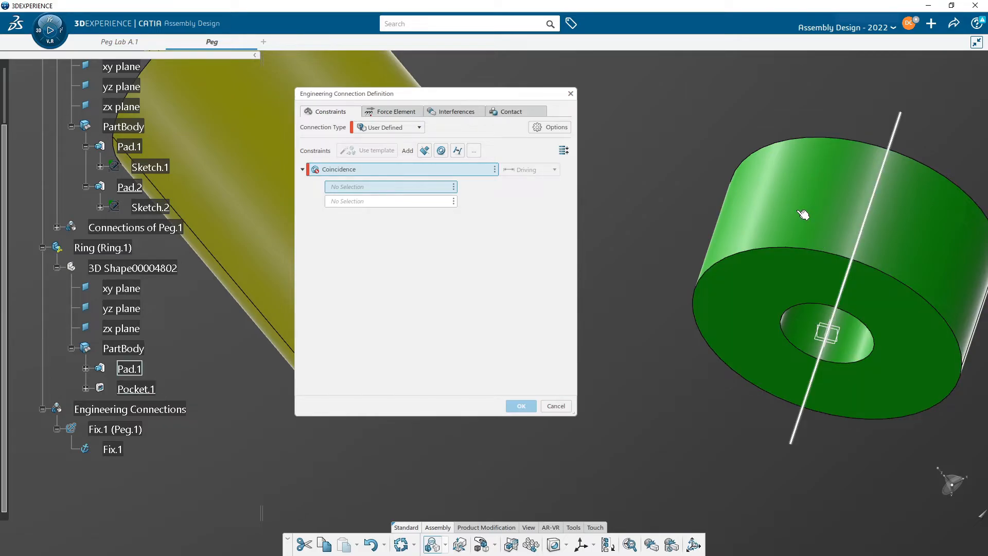
{"action": "left_click", "coordinate": [807, 320]}
- Choose the axis of the peg's small cylinder as the second coincidence element and accept the Cylindrical connection despite the clash
{"action": "mouse_move", "coordinate": [717, 419]}
{"action": "middle_mouse_down", "text": "ctrl"}
{"action": "mouse_move", "coordinate": [734, 477]}
{"action": "mouse_move", "coordinate": [729, 427]}
{"action": "middle_mouse_up", "text": "ctrl"}
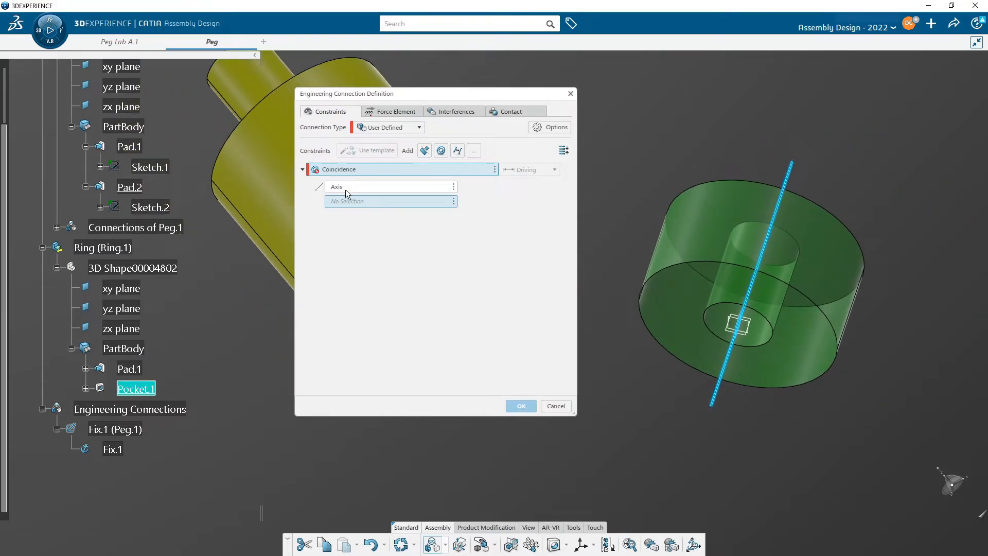
{"action": "middle_click_drag", "start_coordinate": [247, 280], "coordinate": [707, 401]}
{"action": "mouse_move", "coordinate": [659, 193]}
{"action": "middle_mouse_down"}
{"action": "mouse_move", "coordinate": [702, 206]}
{"action": "mouse_move", "coordinate": [658, 184]}
{"action": "middle_mouse_up"}
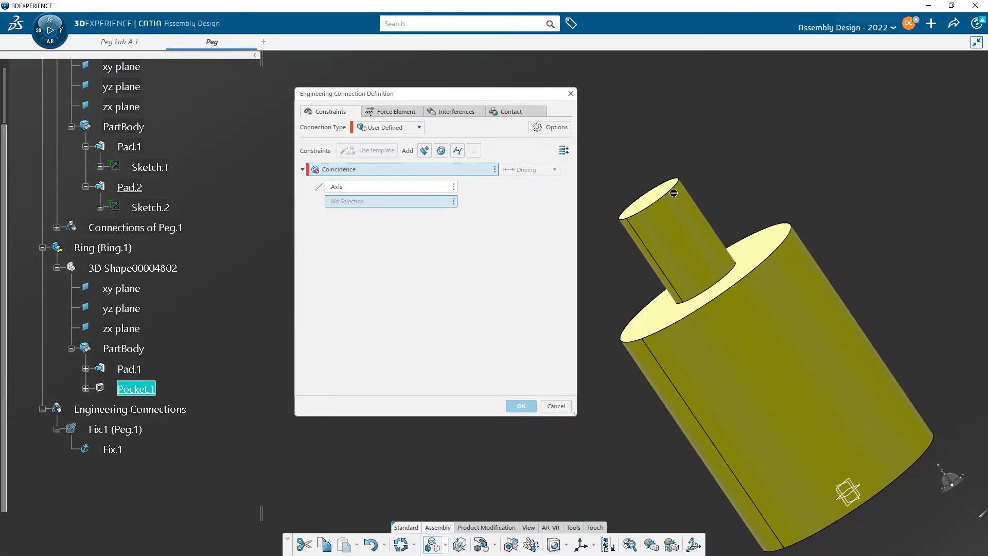
{"action": "left_click", "coordinate": [702, 236]}
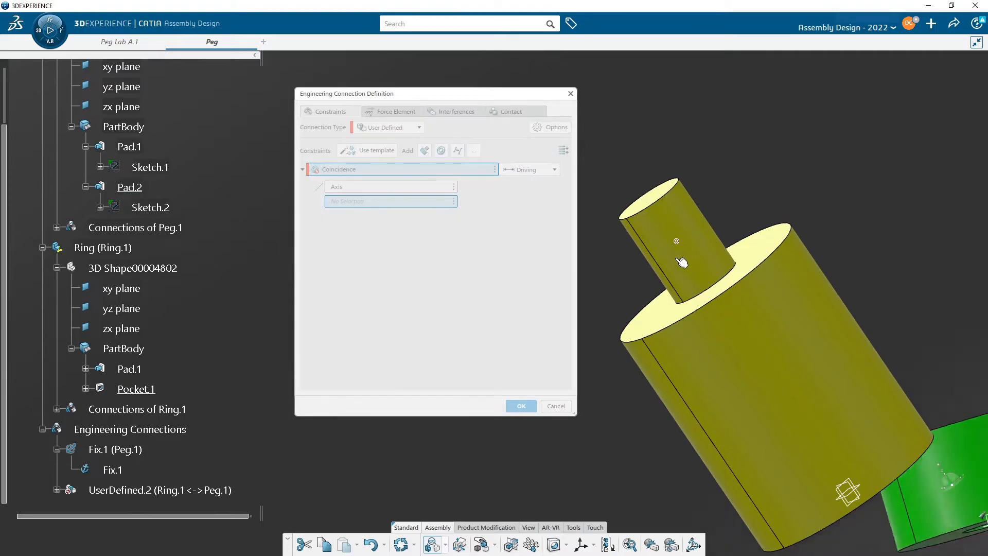
{"action": "middle_click_drag", "start_coordinate": [675, 162], "coordinate": [607, 208]}
{"action": "mouse_move", "coordinate": [735, 279]}
{"action": "middle_mouse_down"}
{"action": "mouse_move", "coordinate": [741, 285]}
{"action": "mouse_move", "coordinate": [717, 243]}
{"action": "mouse_move", "coordinate": [738, 262]}
{"action": "mouse_move", "coordinate": [749, 298]}
{"action": "mouse_move", "coordinate": [739, 281]}
{"action": "middle_mouse_up"}
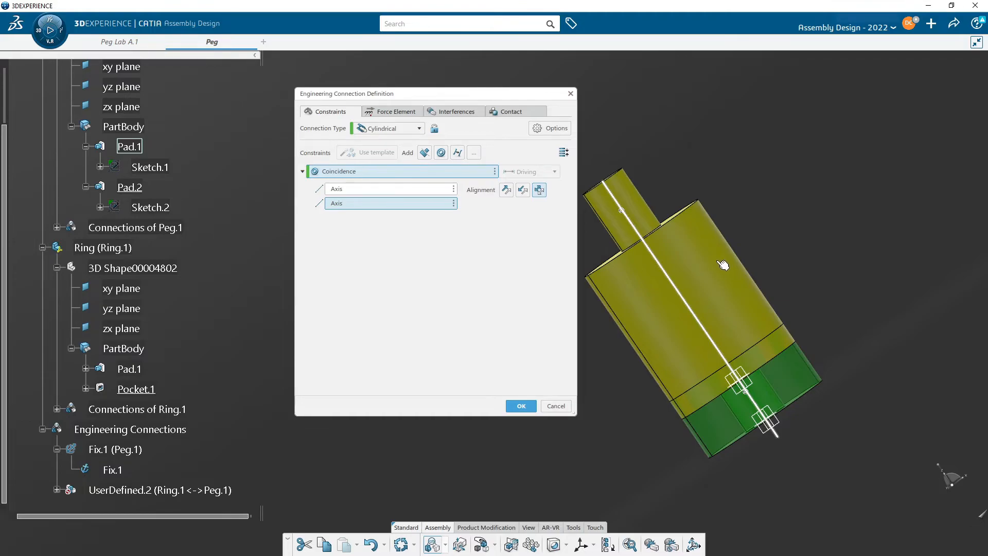
{"action": "middle_click_drag", "start_coordinate": [720, 359], "coordinate": [650, 322]}
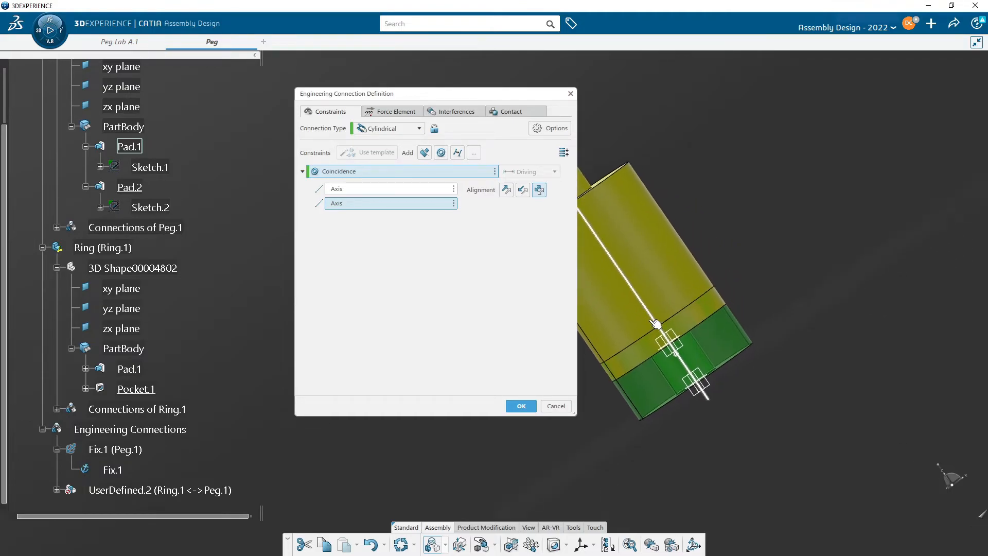
{"action": "middle_click_drag", "start_coordinate": [741, 436], "coordinate": [626, 346]}
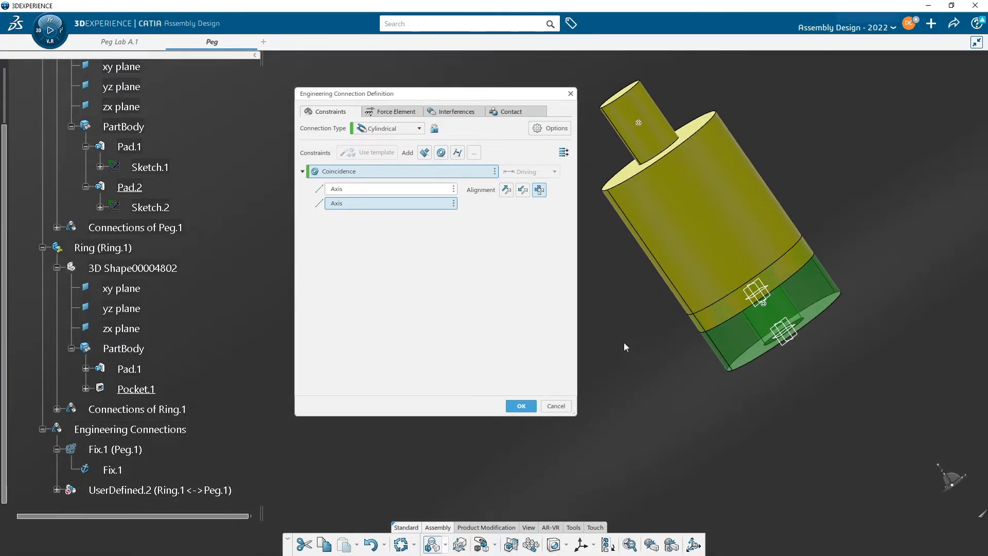
{"action": "left_click", "coordinate": [526, 406]}
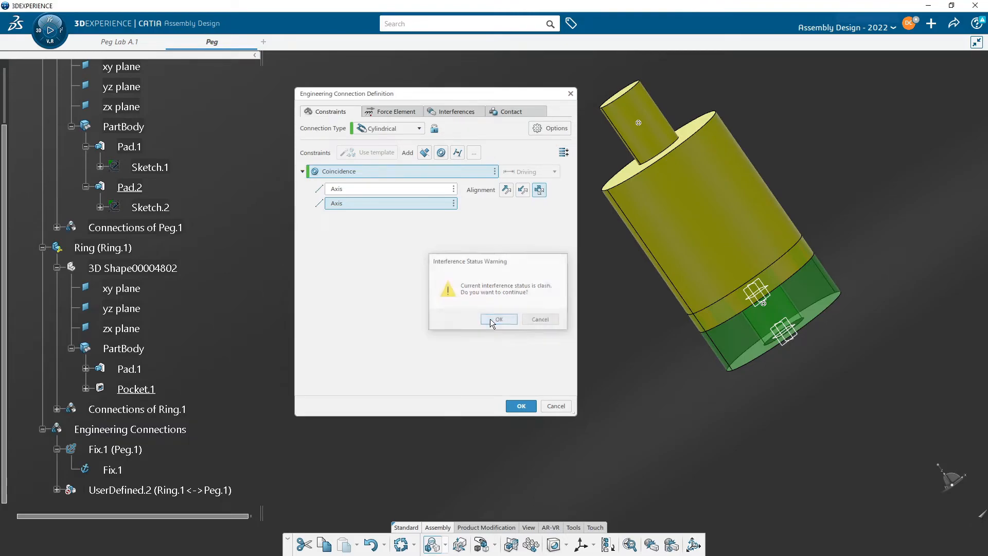
{"action": "left_click", "coordinate": [492, 320]}
- Attach the Robot to the ring's Pad.1 and select it for a test of the cylindrical connection
{"action": "middle_click_drag", "start_coordinate": [515, 261], "coordinate": [545, 278]}
{"action": "middle_click_drag", "start_coordinate": [478, 221], "coordinate": [675, 311]}
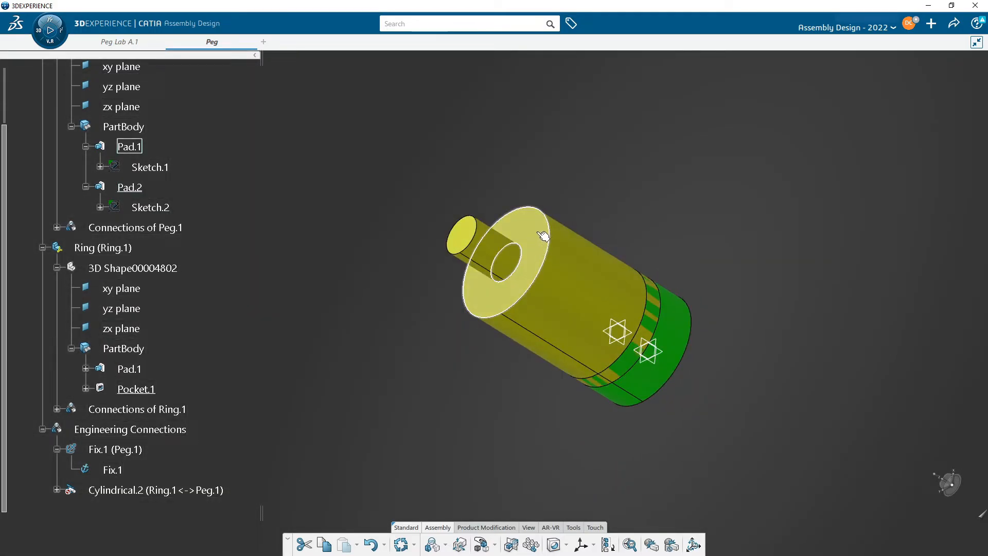
{"action": "middle_click_drag", "start_coordinate": [697, 414], "coordinate": [685, 309]}
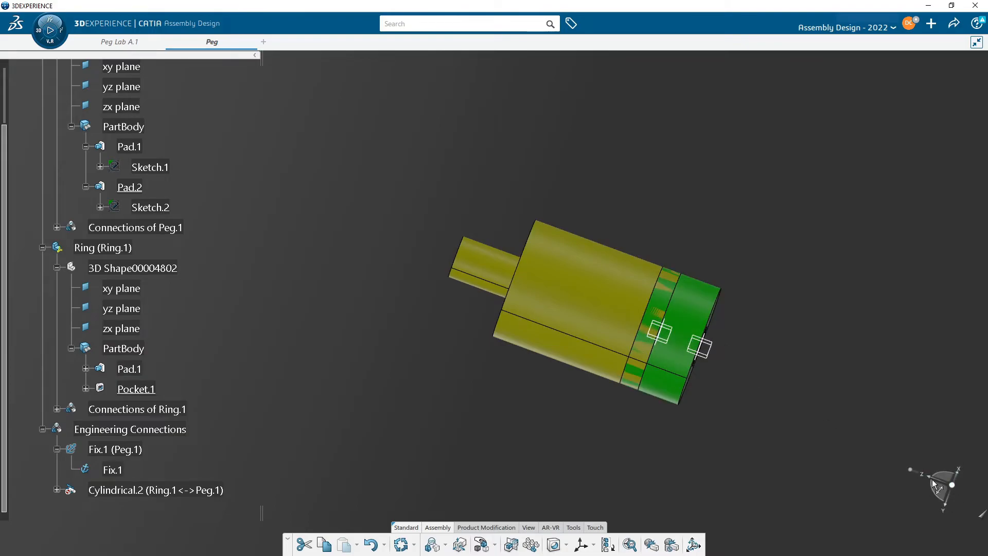
{"action": "middle_click_drag", "start_coordinate": [643, 371], "coordinate": [695, 302]}
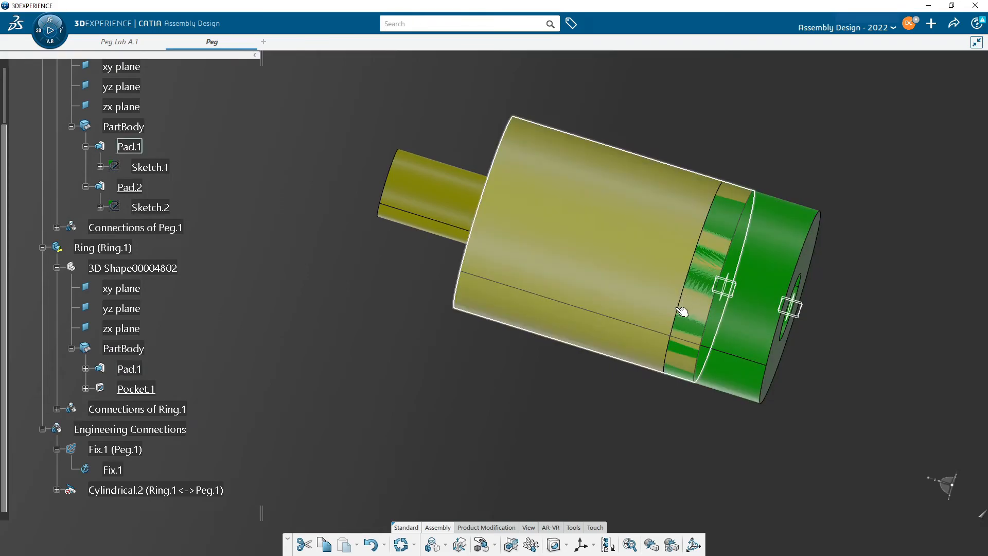
{"action": "middle_click_drag", "start_coordinate": [612, 300], "coordinate": [644, 317]}
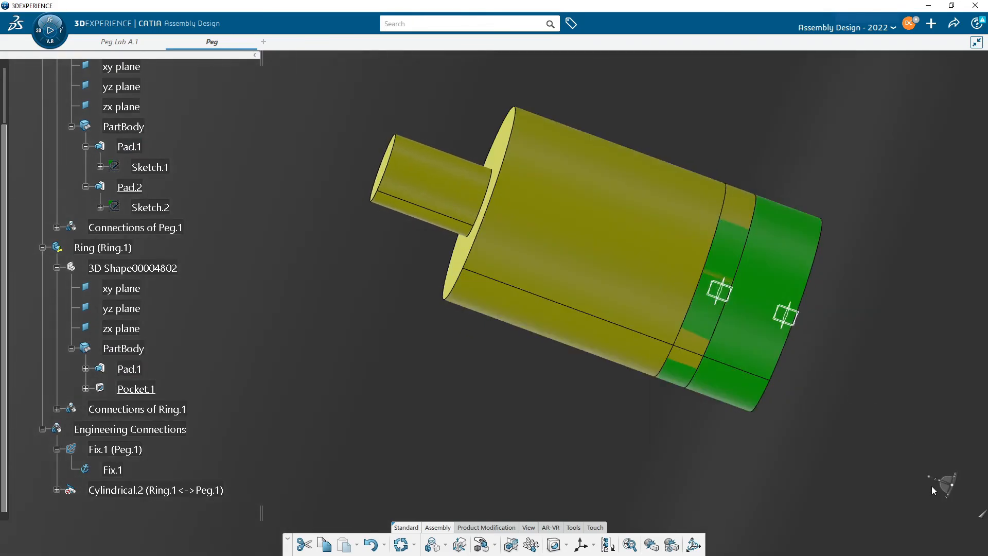
{"action": "left_click_drag", "start_coordinate": [953, 485], "coordinate": [749, 341]}
{"action": "middle_click_drag", "start_coordinate": [750, 341], "coordinate": [717, 292]}
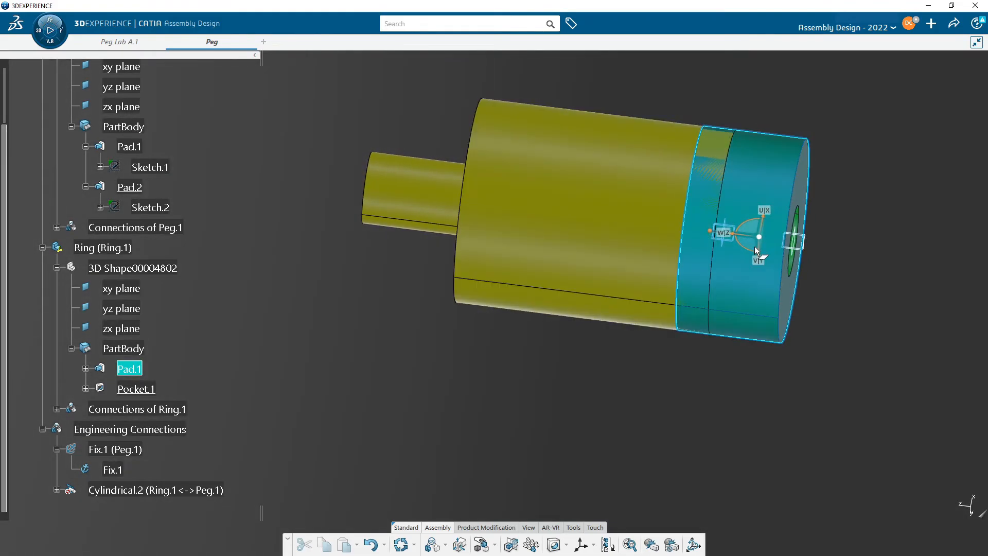
- Slide the ring along the shared axis past the peg's small end and detach the Robot from it
{"action": "left_click_drag", "start_coordinate": [740, 232], "coordinate": [273, 214]}
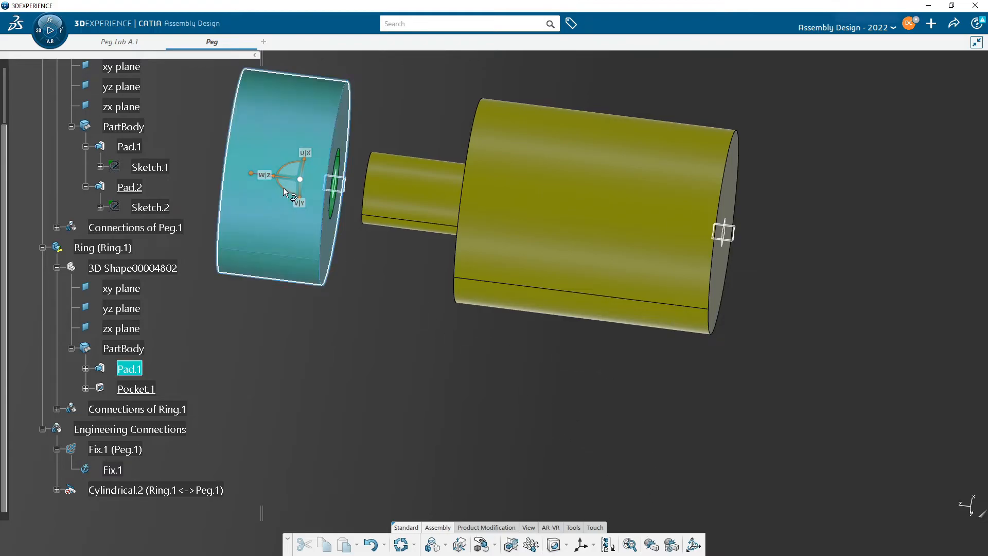
{"action": "left_click_drag", "start_coordinate": [300, 181], "coordinate": [425, 366]}
{"action": "middle_click_drag", "start_coordinate": [592, 427], "coordinate": [519, 428]}
{"action": "left_click", "coordinate": [425, 341]}
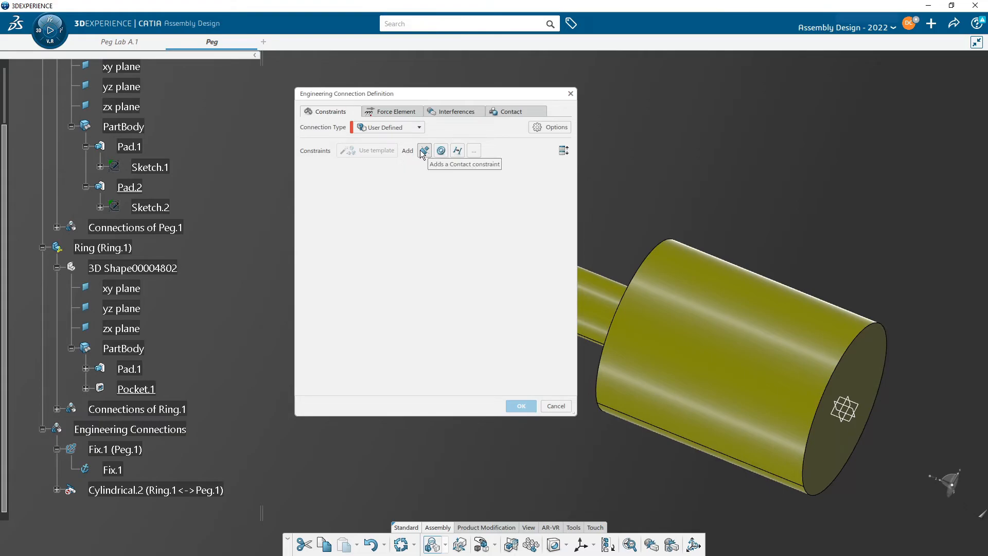
{"action": "left_click", "coordinate": [556, 404]}
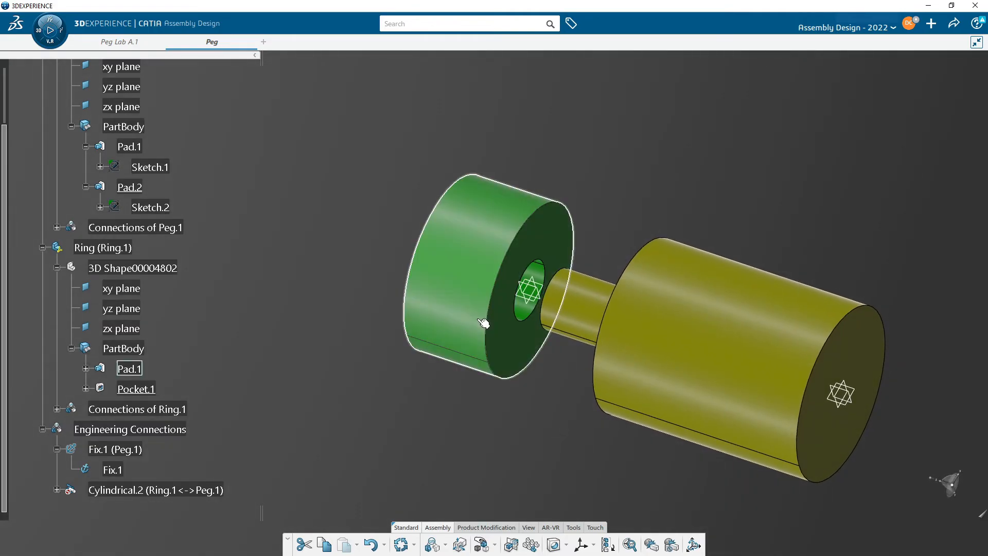
- Reopen the Cylindrical connection between ring and peg, unlock its connection type and add a Contact constraint
{"action": "middle_click_drag", "start_coordinate": [524, 410], "coordinate": [502, 297]}
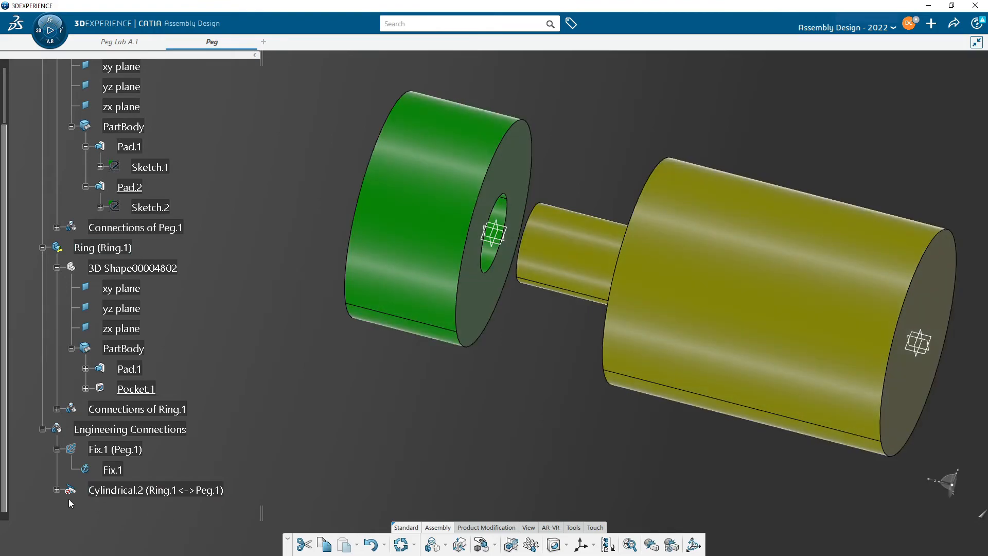
{"action": "double_click", "coordinate": [129, 489]}
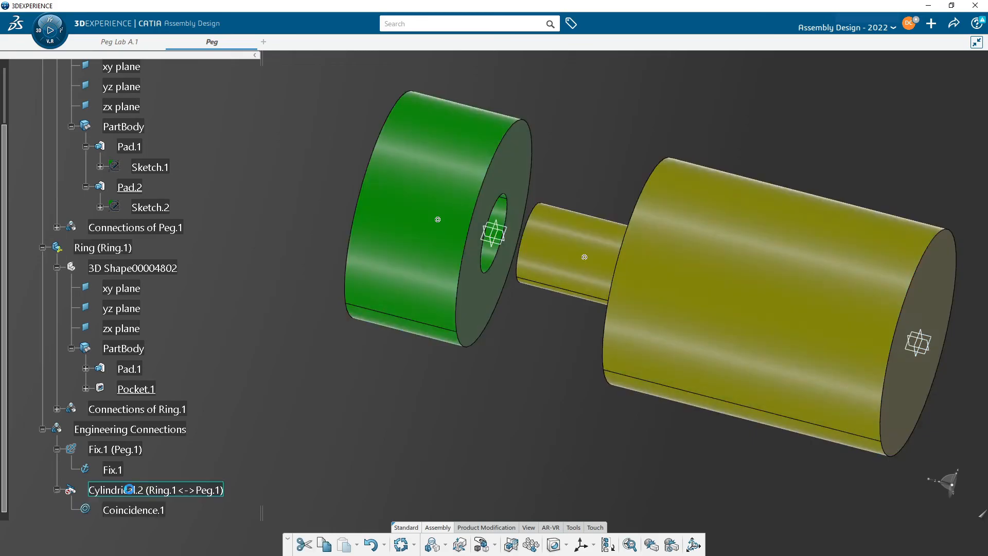
{"action": "left_click_drag", "start_coordinate": [428, 106], "coordinate": [811, 110]}
{"action": "middle_click_drag", "start_coordinate": [556, 330], "coordinate": [532, 283]}
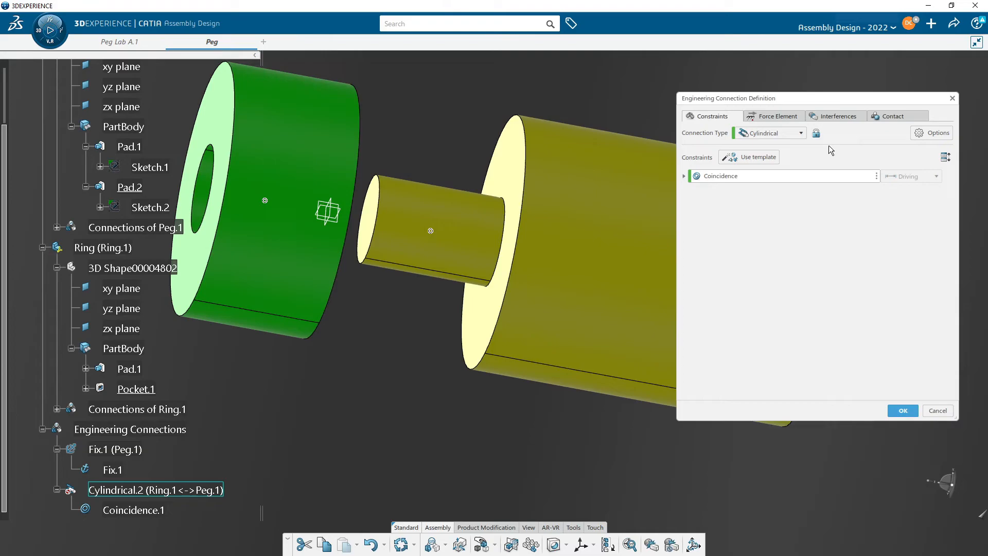
{"action": "left_click", "coordinate": [817, 134]}
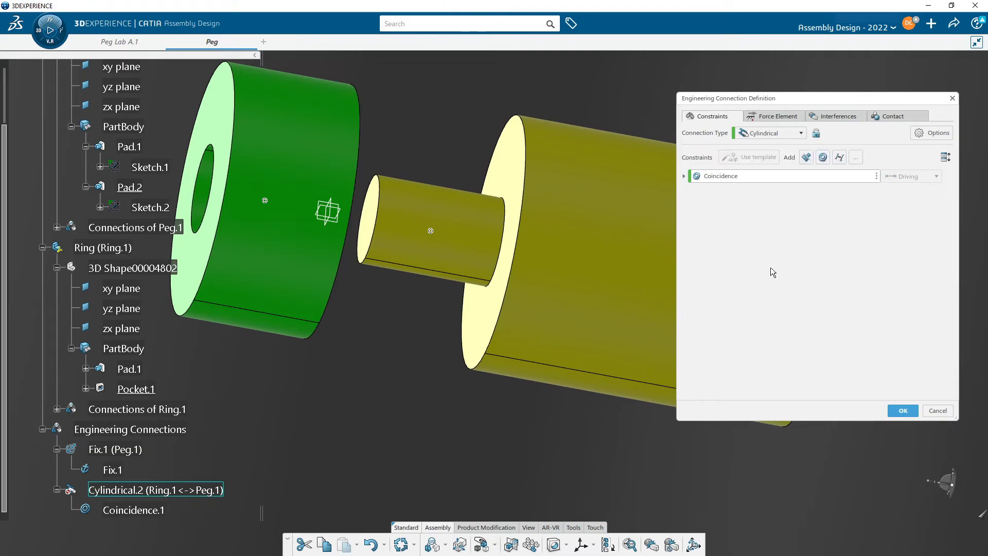
{"action": "left_click", "coordinate": [807, 158]}
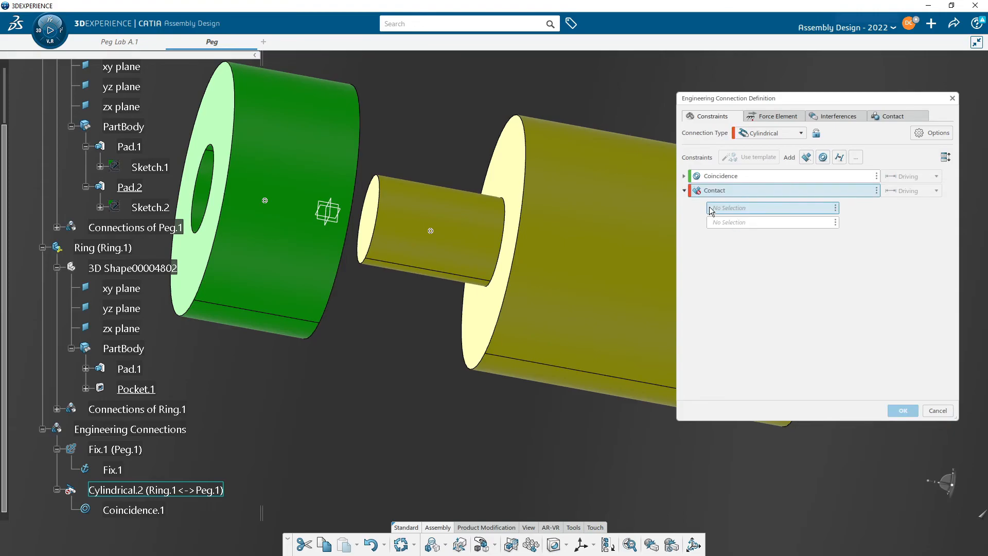
- Define the contact between the ring's flat end face and the peg's shoulder face, and accept the connection with check contact as a specification
{"action": "middle_click_drag", "start_coordinate": [439, 292], "coordinate": [509, 322]}
{"action": "left_click", "coordinate": [352, 269]}
{"action": "left_click", "coordinate": [510, 322]}
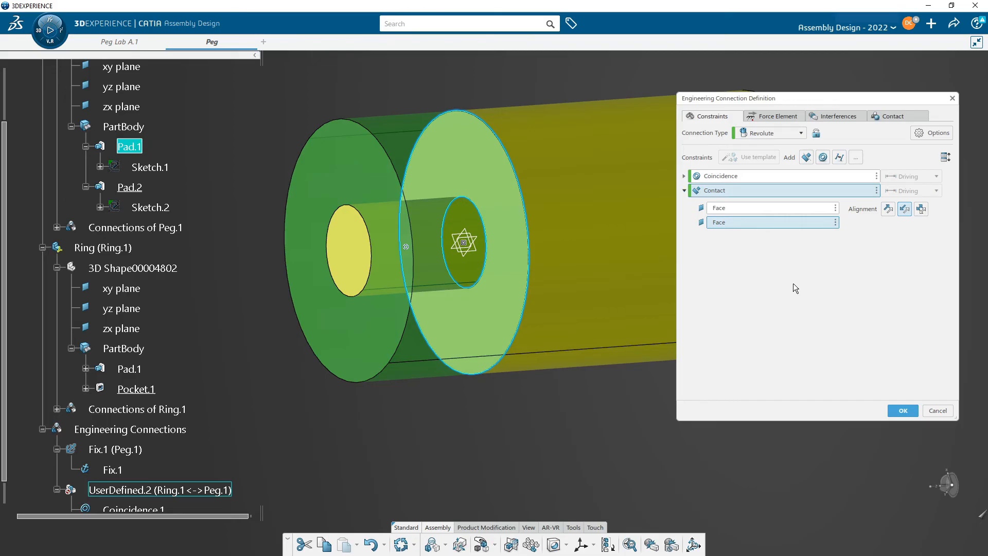
{"action": "left_click_drag", "start_coordinate": [819, 100], "coordinate": [802, 128]}
{"action": "left_click", "coordinate": [886, 436]}
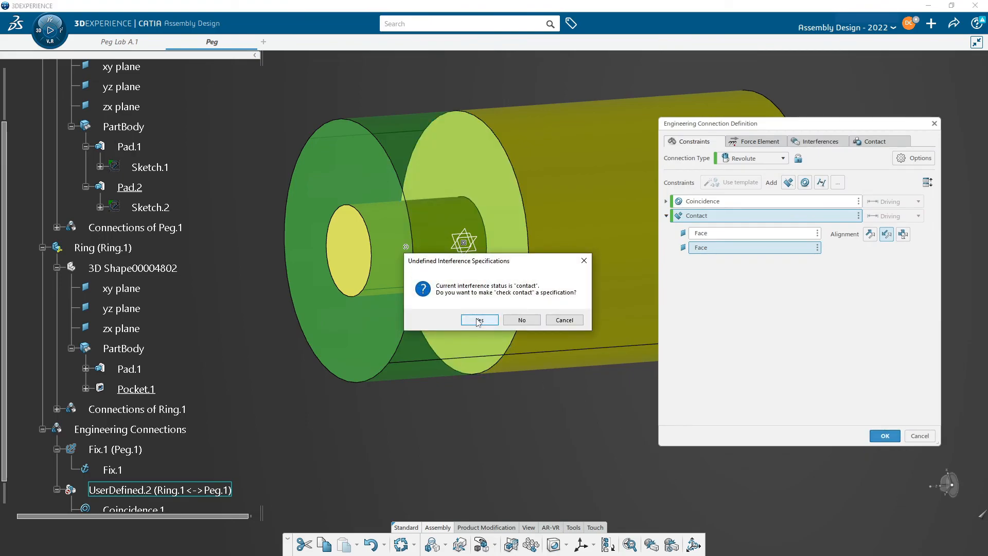
{"action": "left_click", "coordinate": [480, 321]}
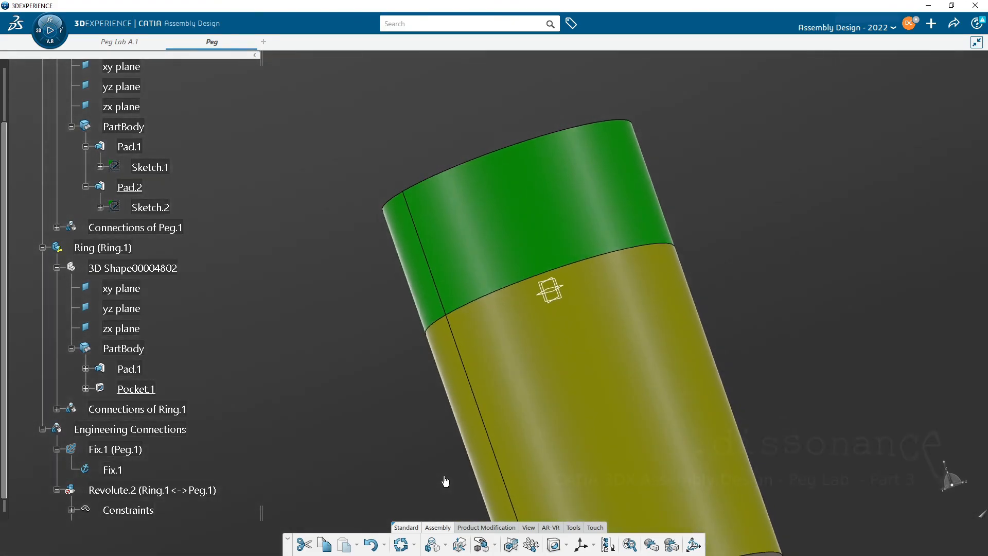
{"action": "middle_click_drag", "start_coordinate": [445, 477], "coordinate": [484, 453]}
{"action": "middle_click_drag", "start_coordinate": [554, 344], "coordinate": [591, 326]}
{"action": "scroll", "coordinate": [591, 326], "scroll_direction": "down", "scroll_amount": 2}
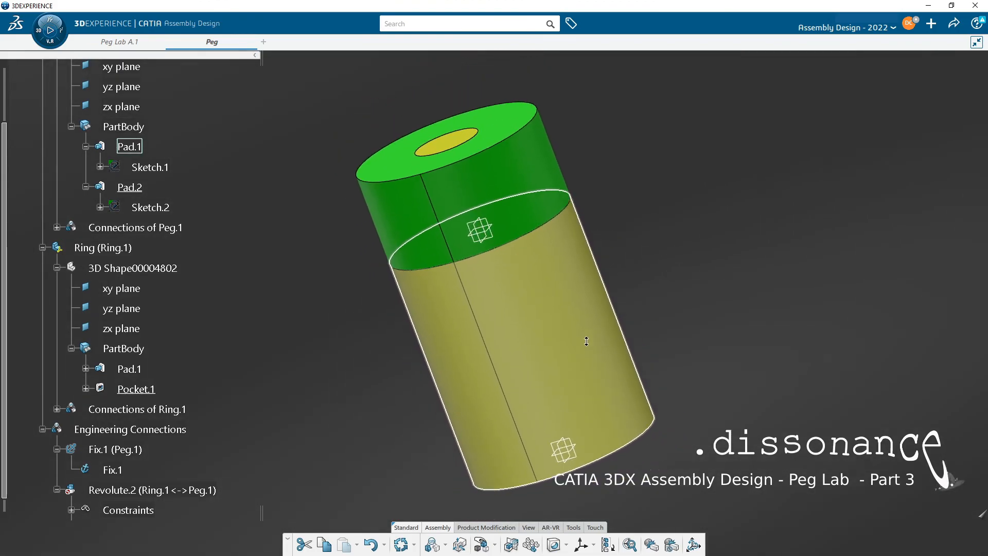